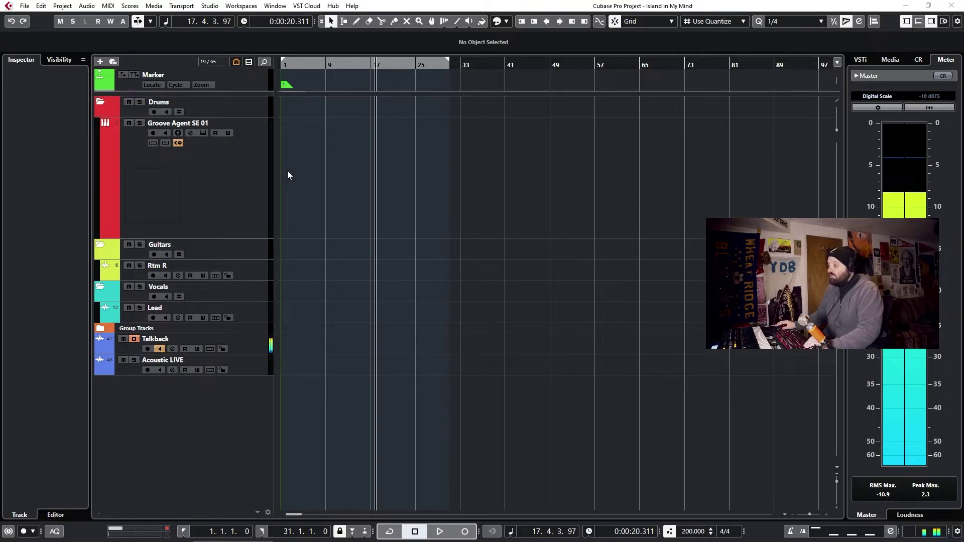
Open the Groove Agent SE instrument on the drum track, view its instrument pads, and close it
click(218, 183)
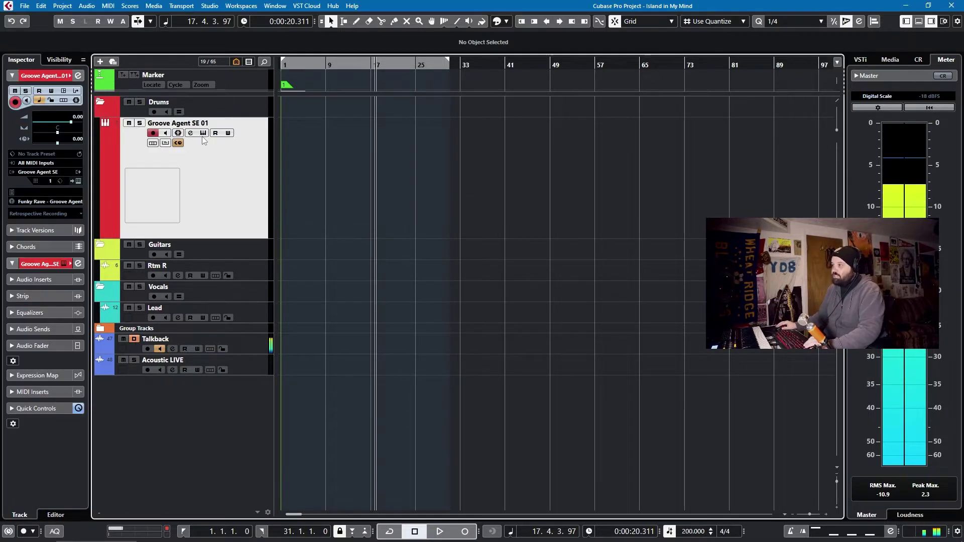
click(203, 133)
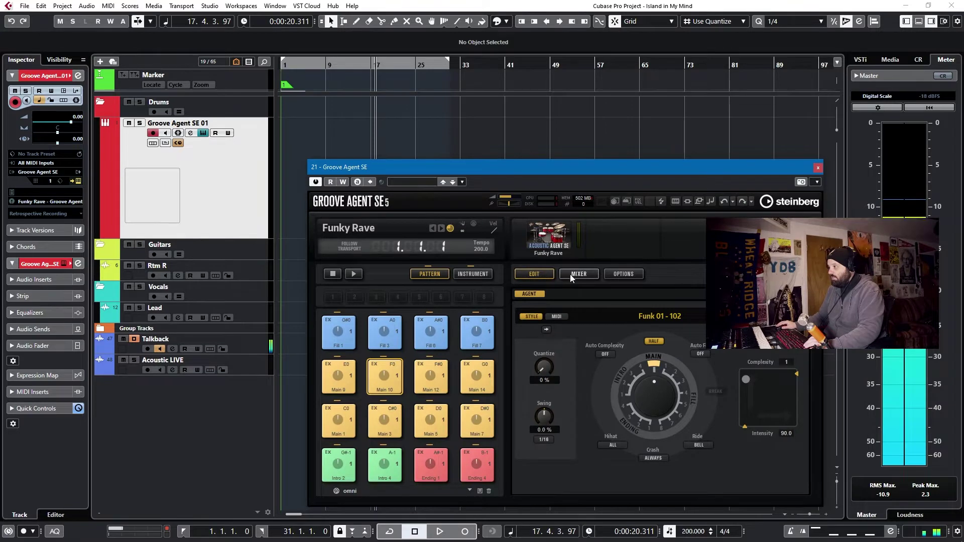
click(472, 274)
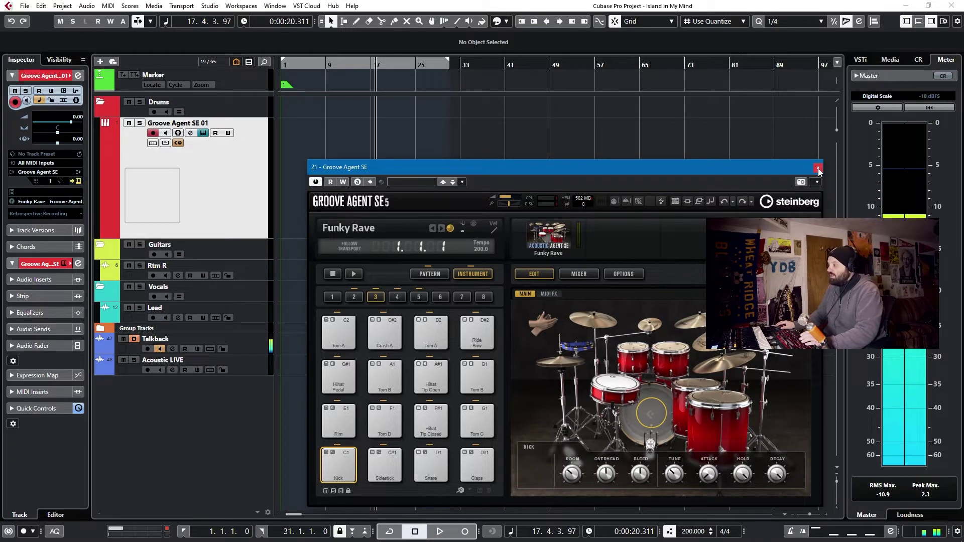
click(818, 170)
Create a one-bar MIDI part at bar 1 on the Groove Agent SE 01 track and open it in the Drum Editor
key(shift+f)
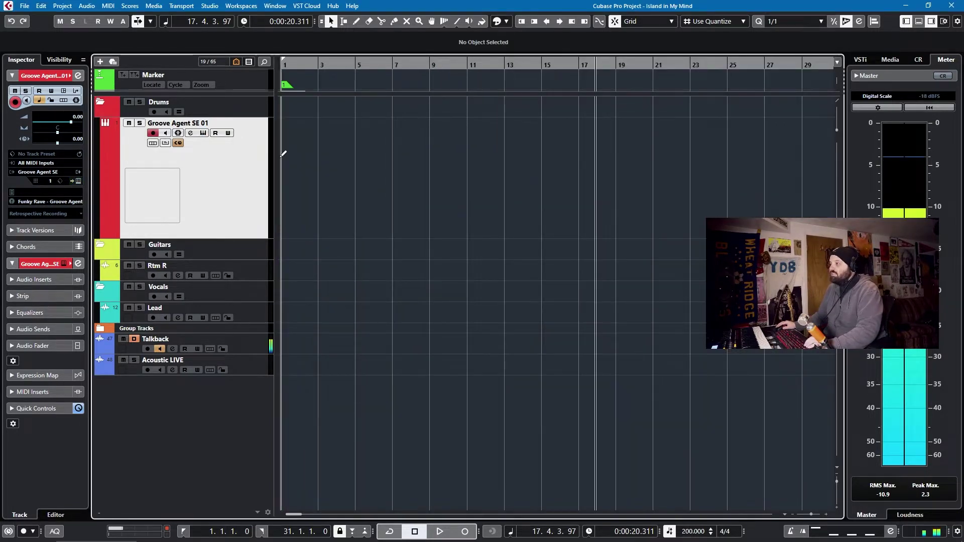
click(295, 155)
key(h)
key(h)
key(h)
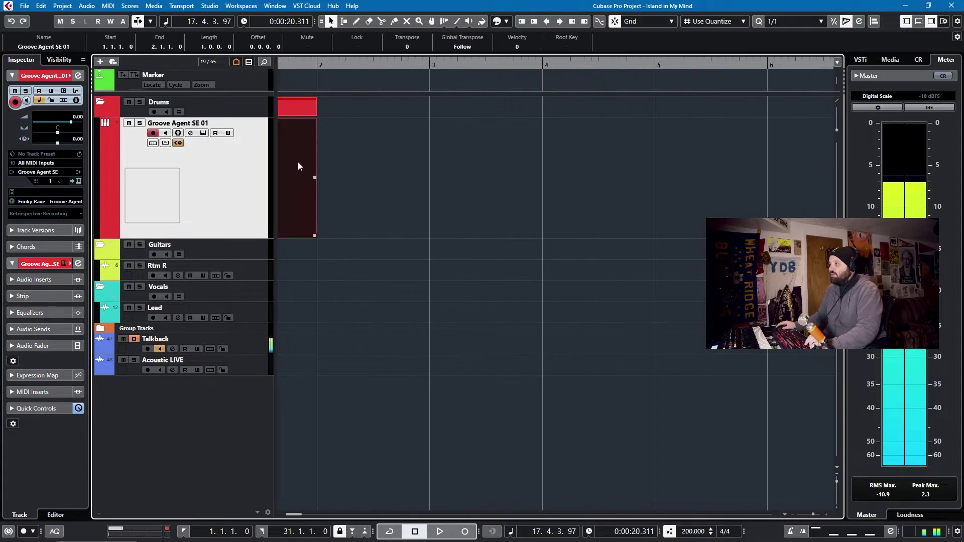
double_click(333, 159)
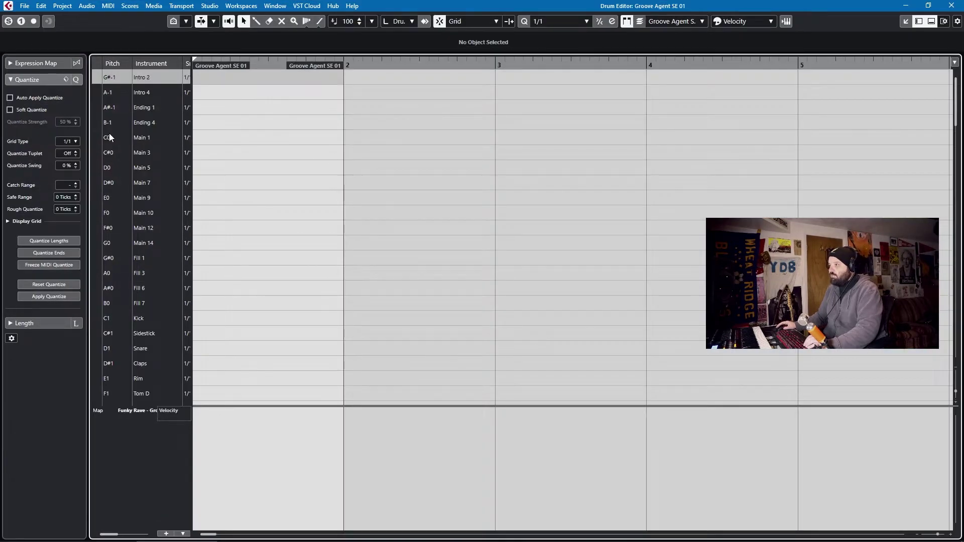
Add four Sidestick (C#1) notes on the quarter-note beats of bar 1 using a 1/4 grid
scroll(112, 240, down, 3)
click(98, 266)
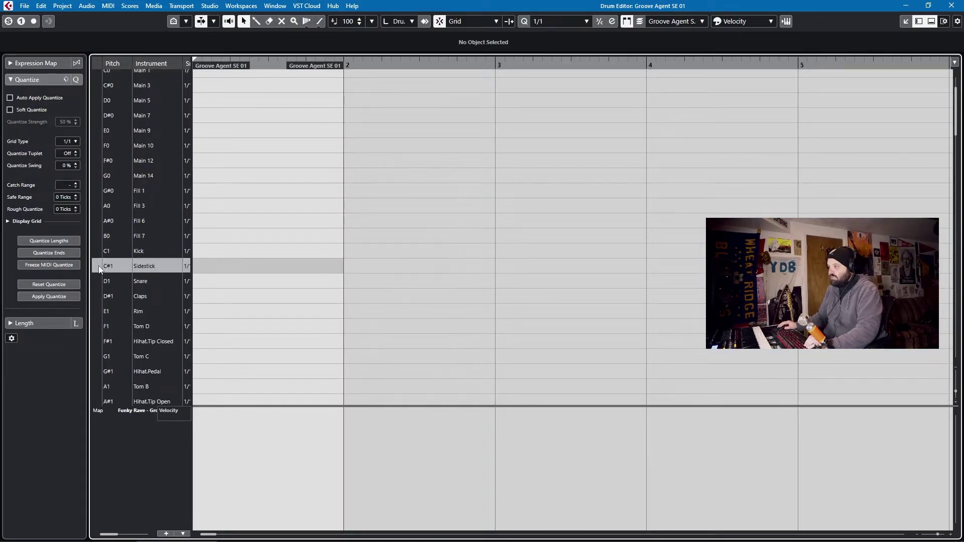
click(195, 267)
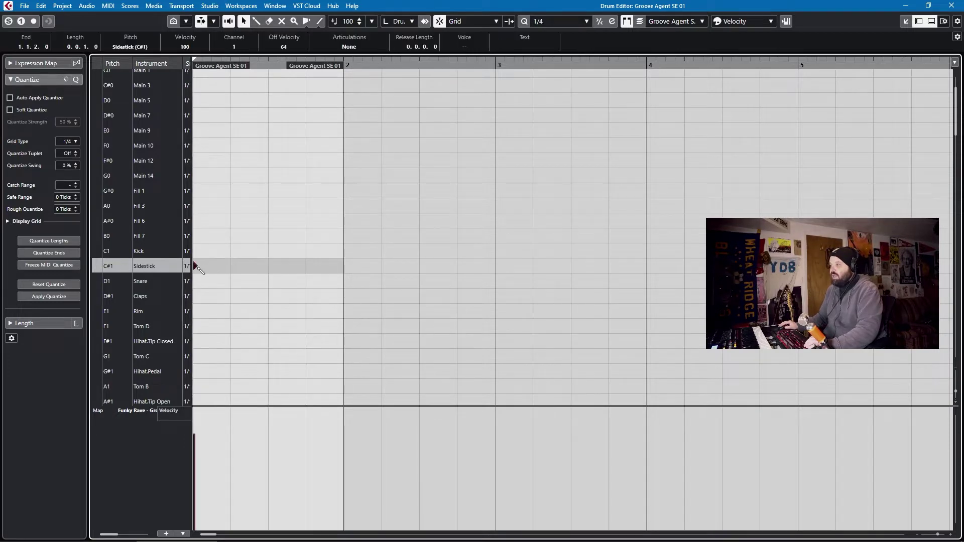
click(231, 266)
click(268, 266)
click(306, 266)
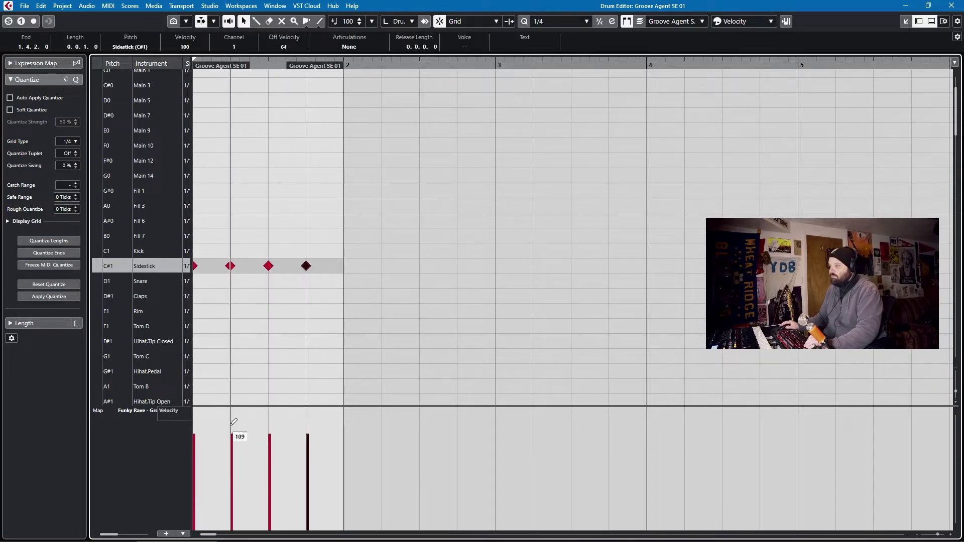
Accent the first Sidestick note, lower the second to velocity 78, the third similarly and the fourth to 83, and close the Drum Editor
click(195, 418)
click(232, 455)
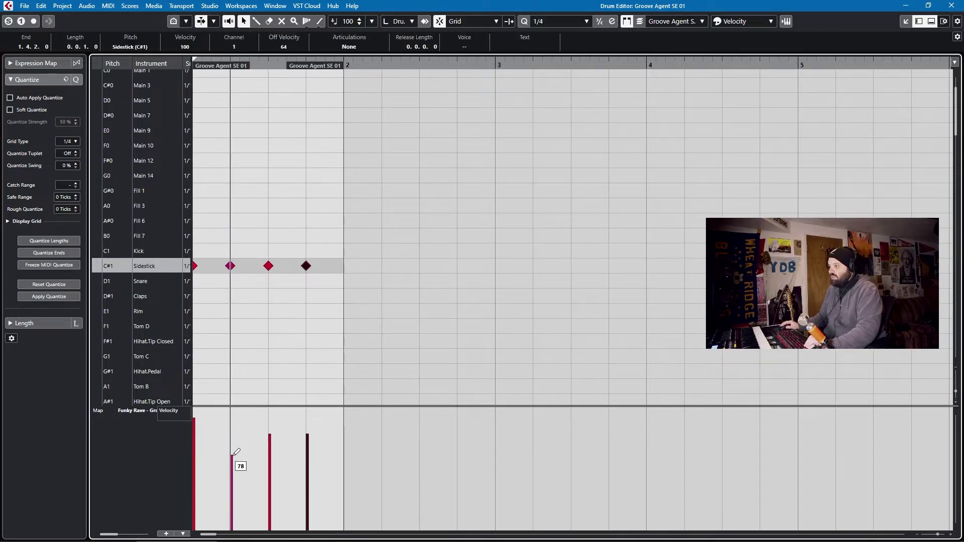
click(270, 453)
click(307, 450)
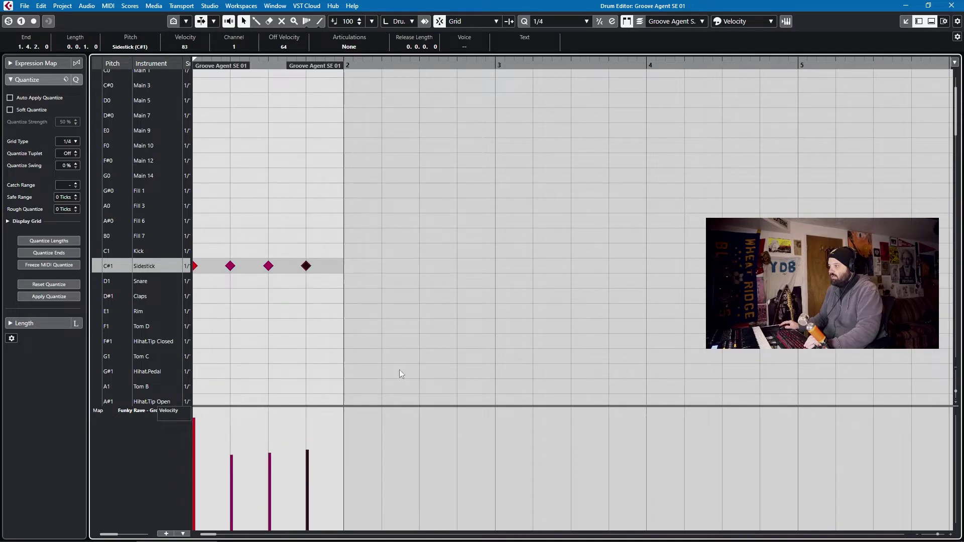
click(951, 6)
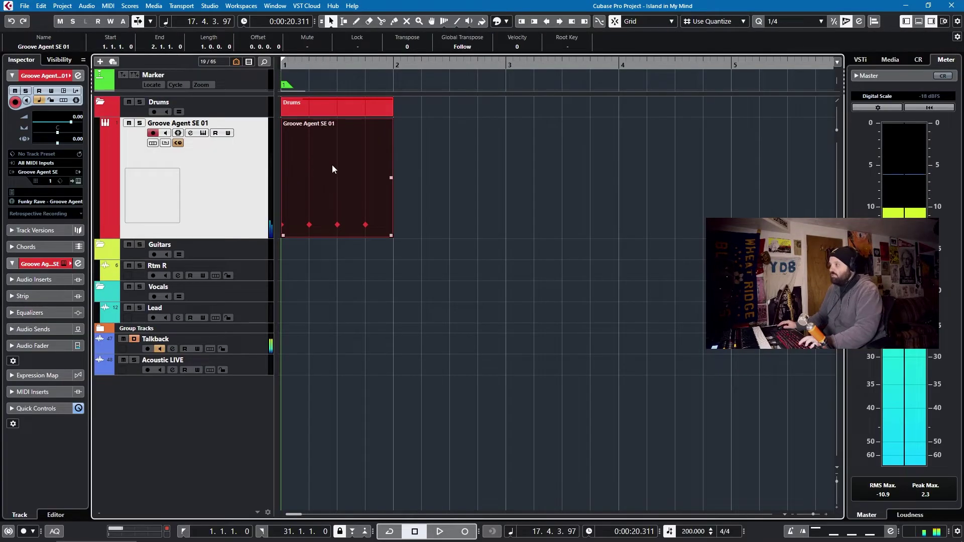
Duplicate the one-bar Sidestick part four times so the click fills bars 1 to 5
key(ctrl+d)
key(ctrl+d)
key(ctrl+d)
key(ctrl+d)
key(g)
key(g)
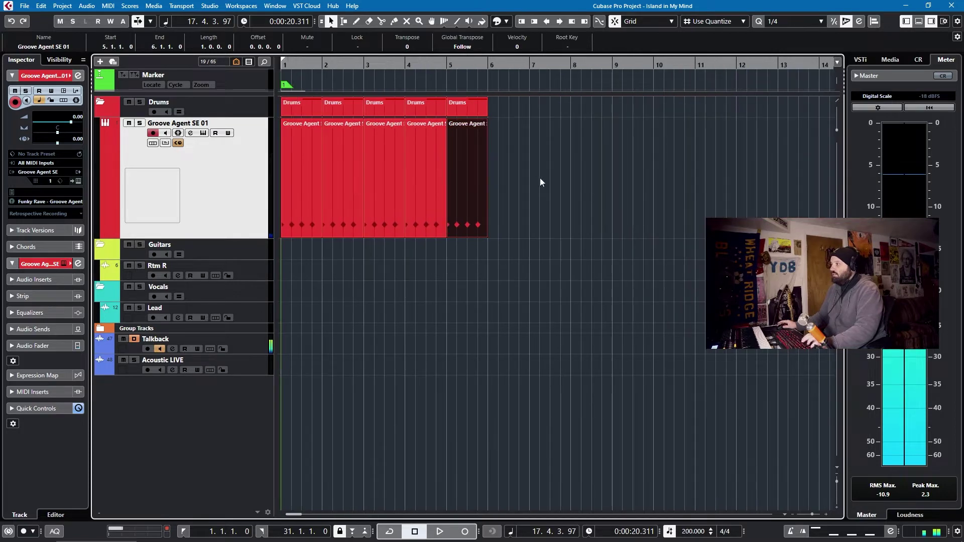
Select all five click parts and duplicate them six times to extend the click through bar 35
drag(540, 177, 280, 173)
key(ctrl+d)
key(ctrl+d)
key(ctrl+d)
key(ctrl+d)
key(ctrl+d)
key(ctrl+d)
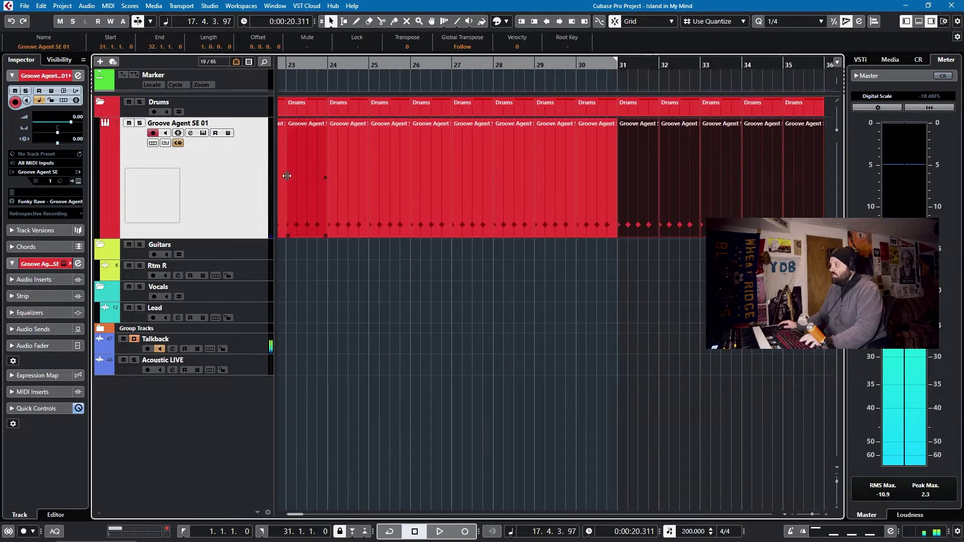
key(g)
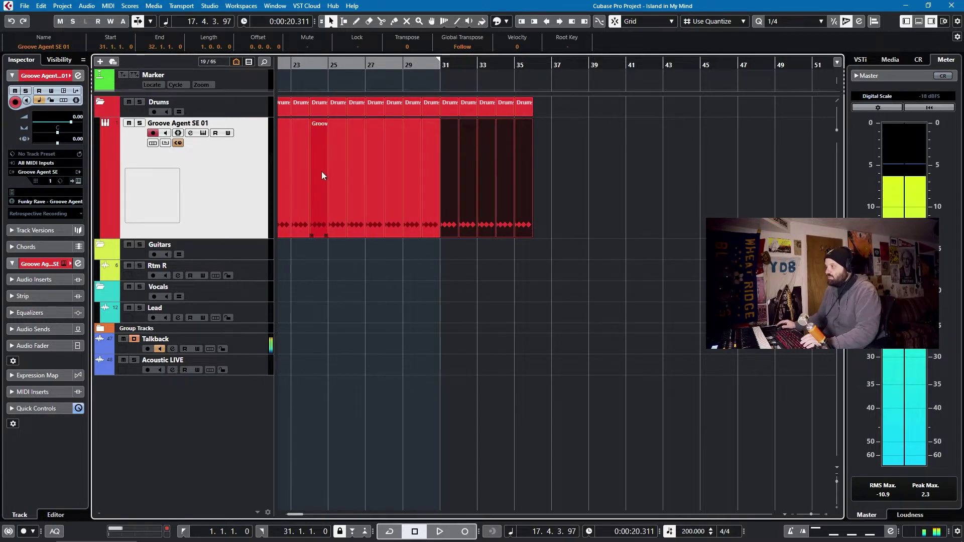
Play the click pattern from the start of the project and stop after a few bars
key(Home)
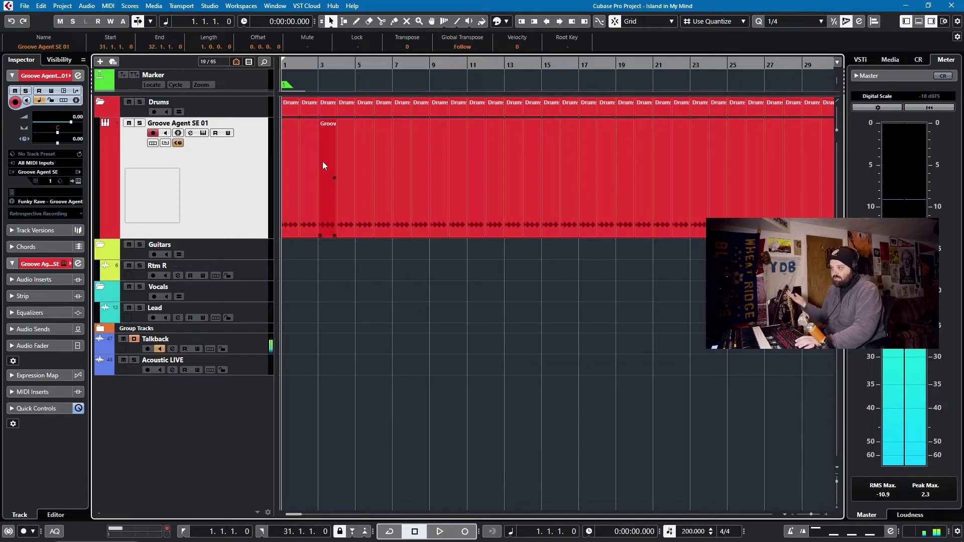
key(space)
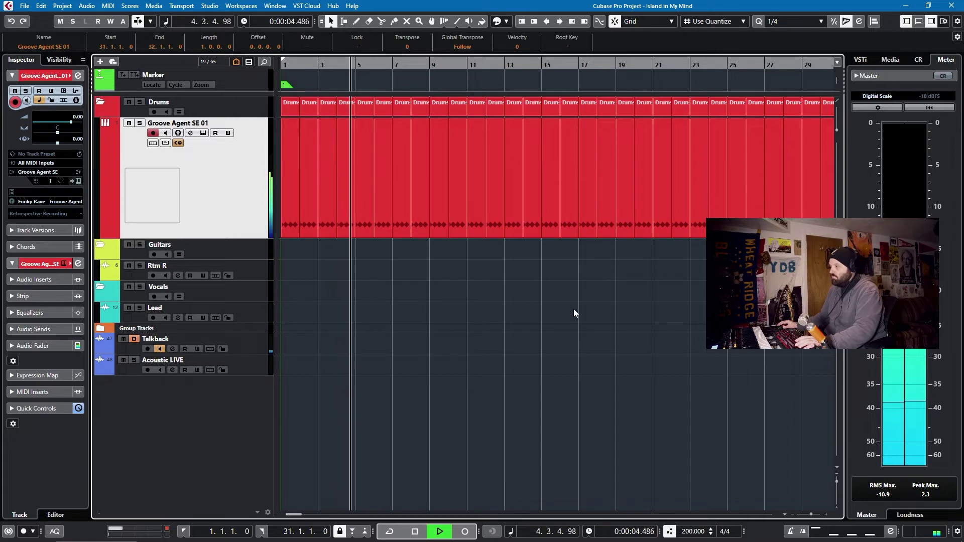
key(space)
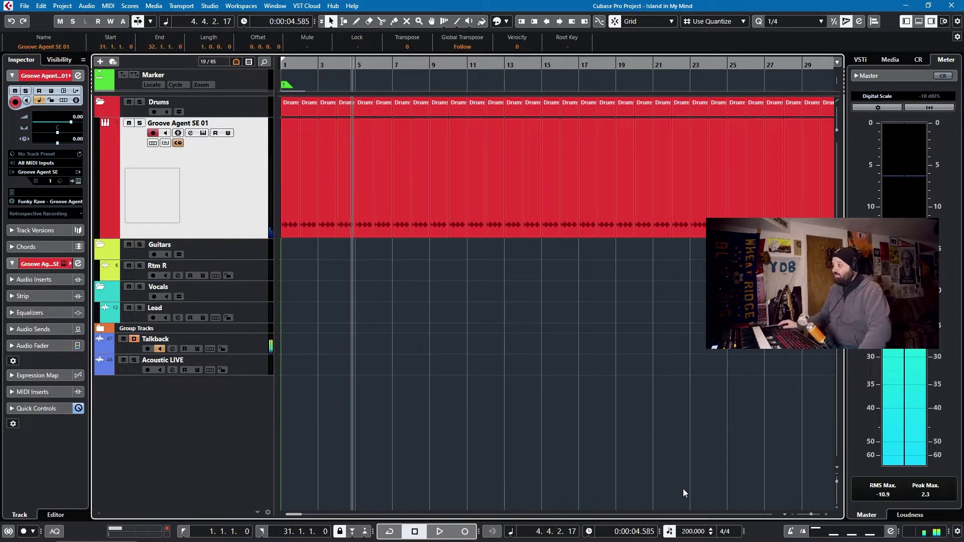
Set the project tempo to 160 BPM
double_click(693, 531)
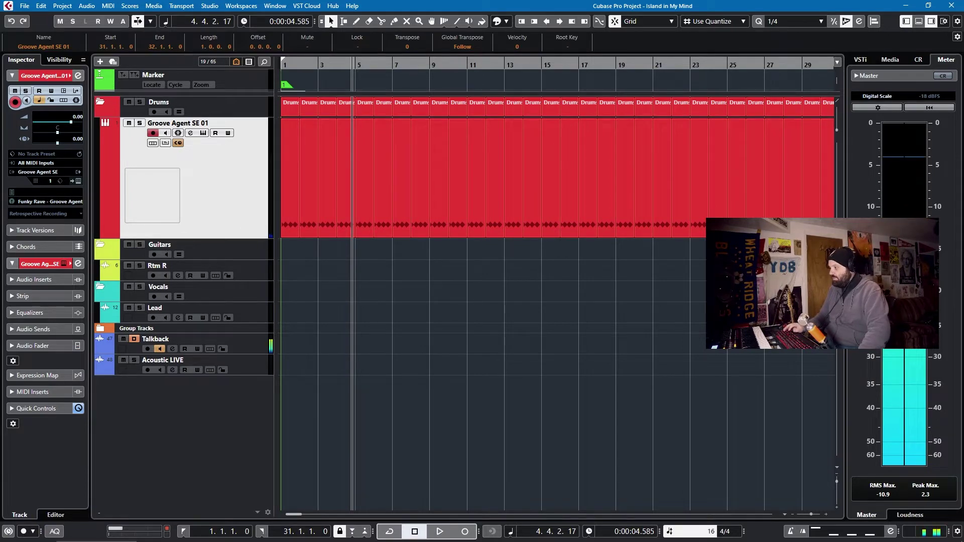
text(160)
key(Return)
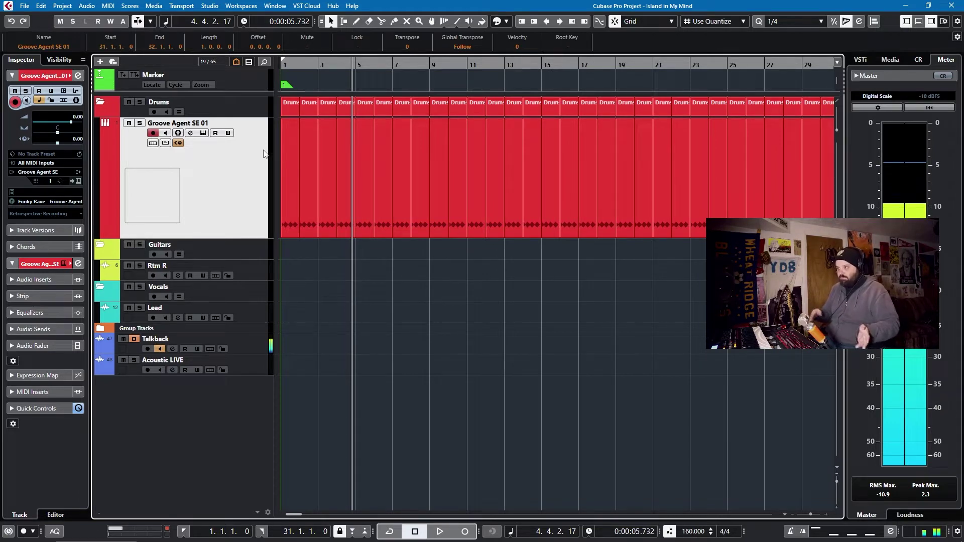
double_click(287, 148)
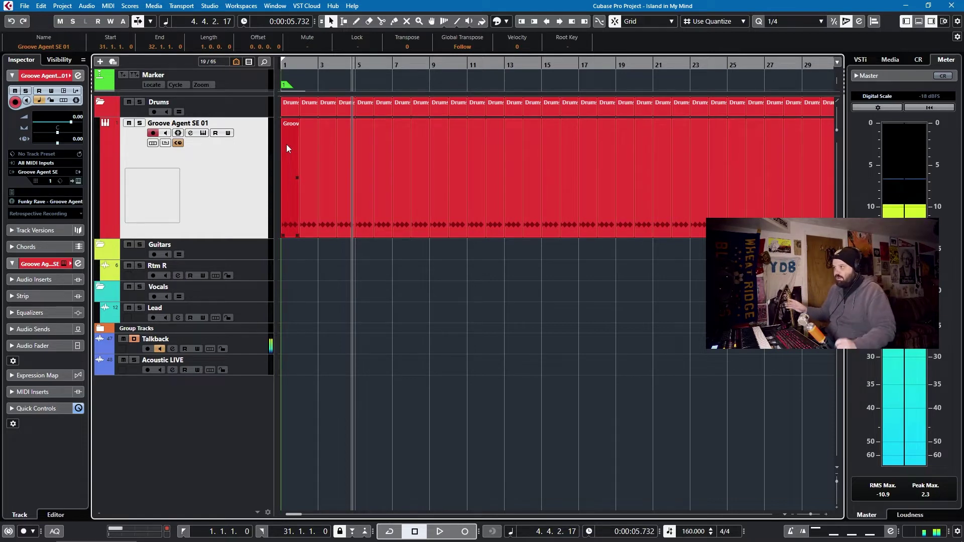
click(303, 107)
Listen to the click from the beginning at the 160 BPM tempo and stop playback
key(Home)
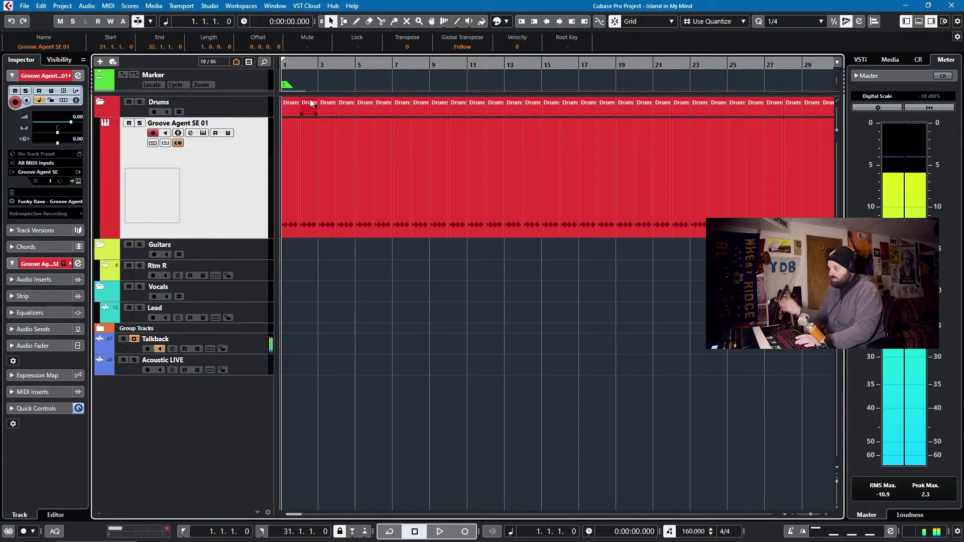
key(space)
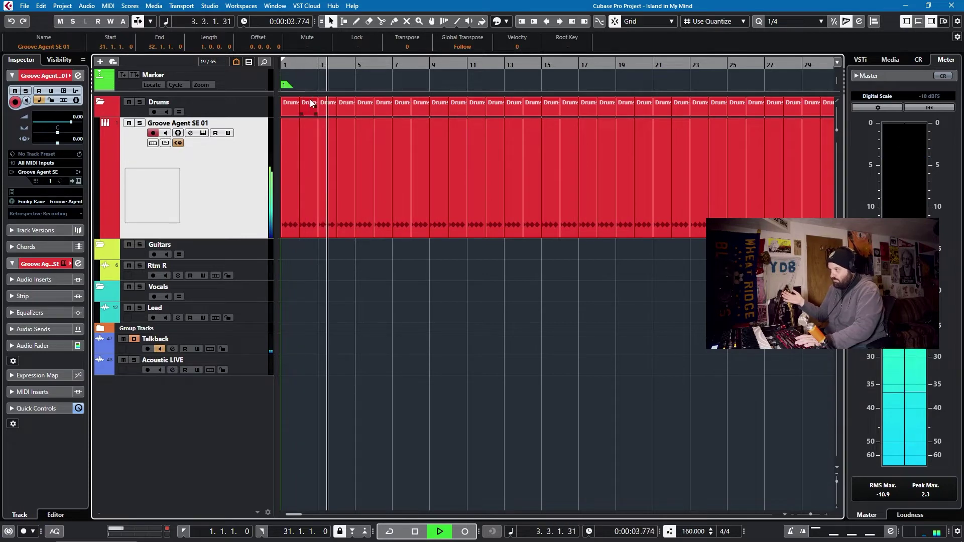
key(space)
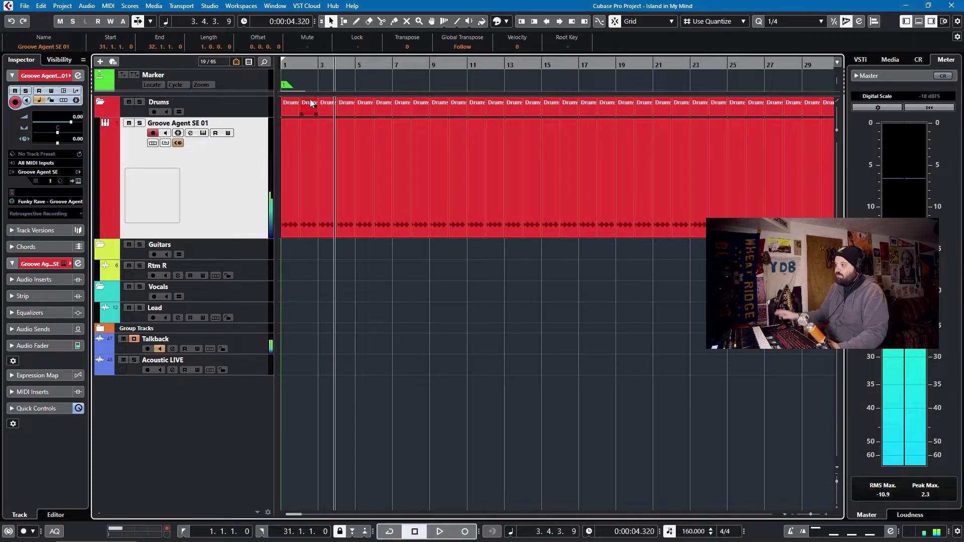
Set the project tempo to 200 BPM and play a few bars of the click at that speed
click(693, 530)
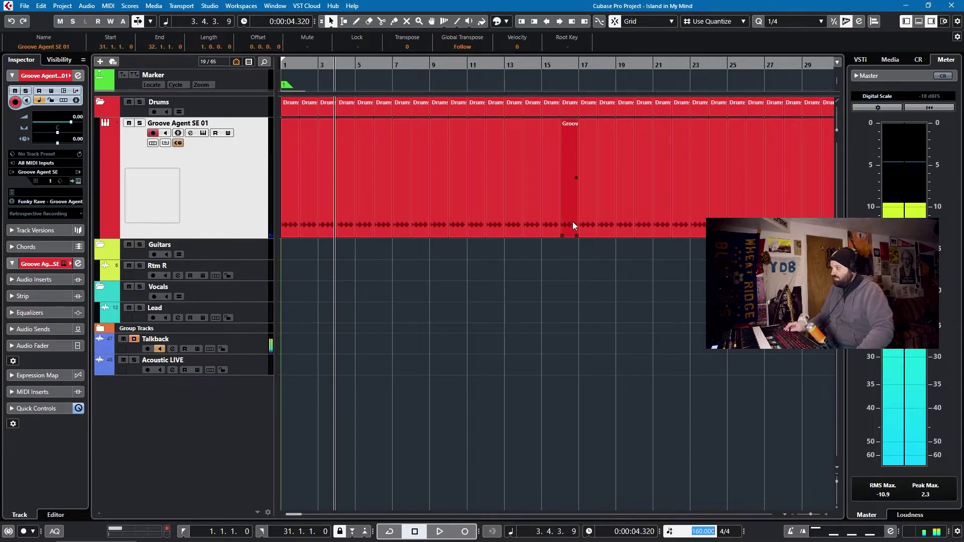
text(200)
key(Return)
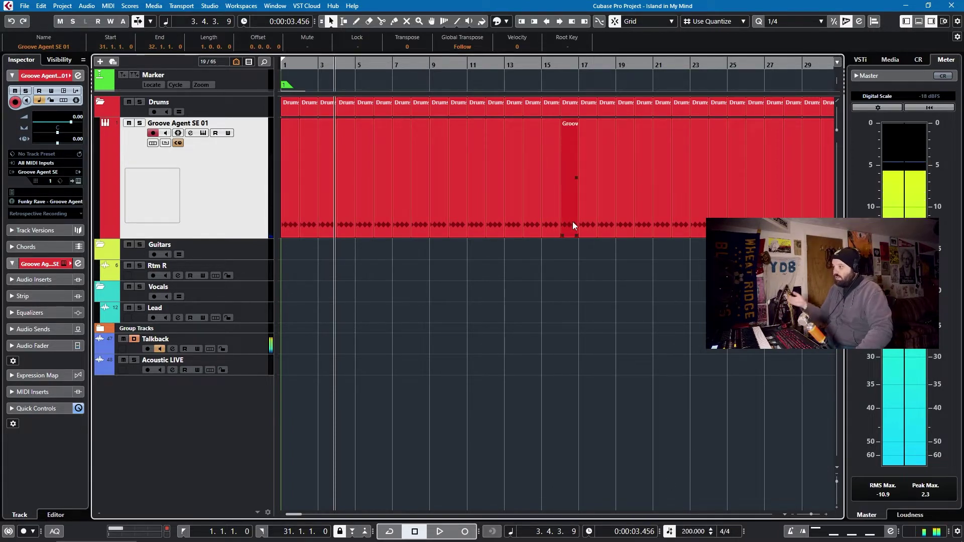
key(space)
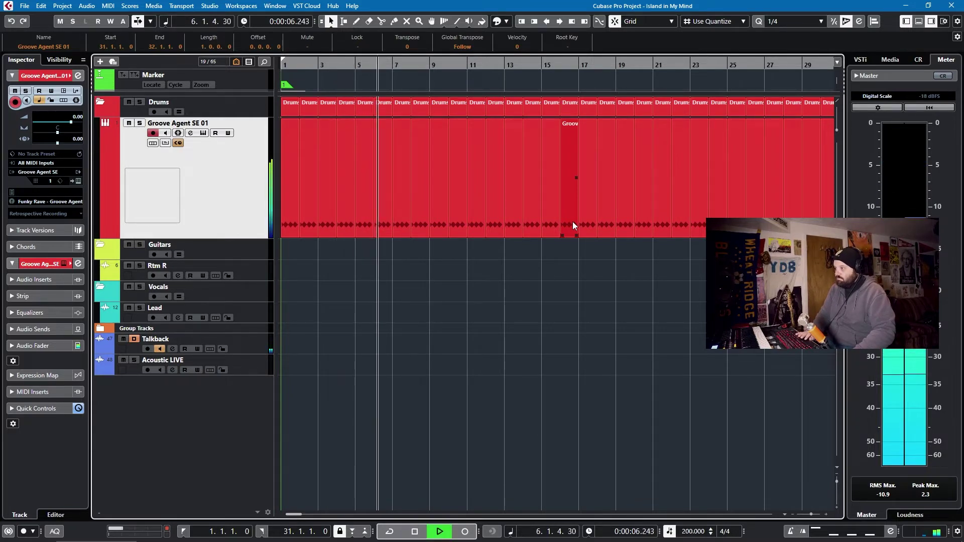
key(space)
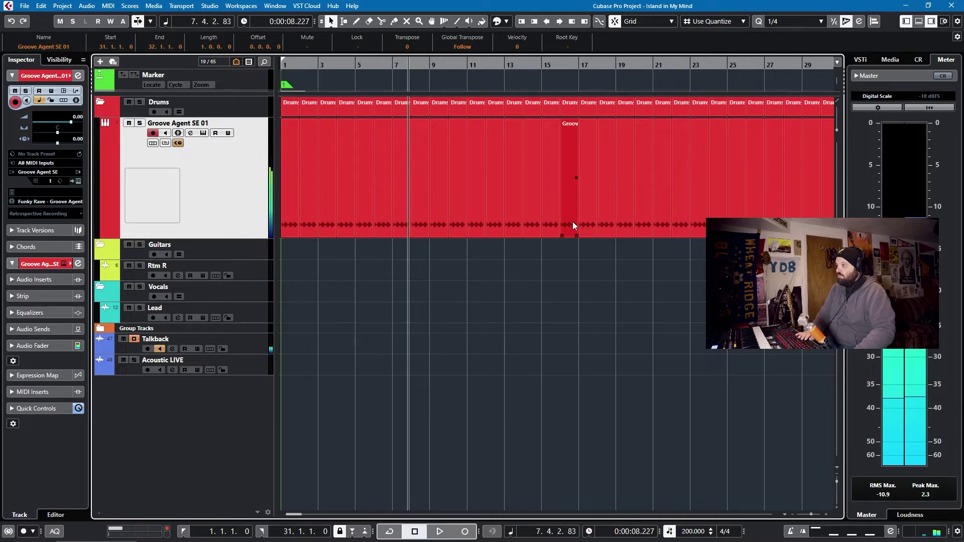
click(583, 228)
click(583, 251)
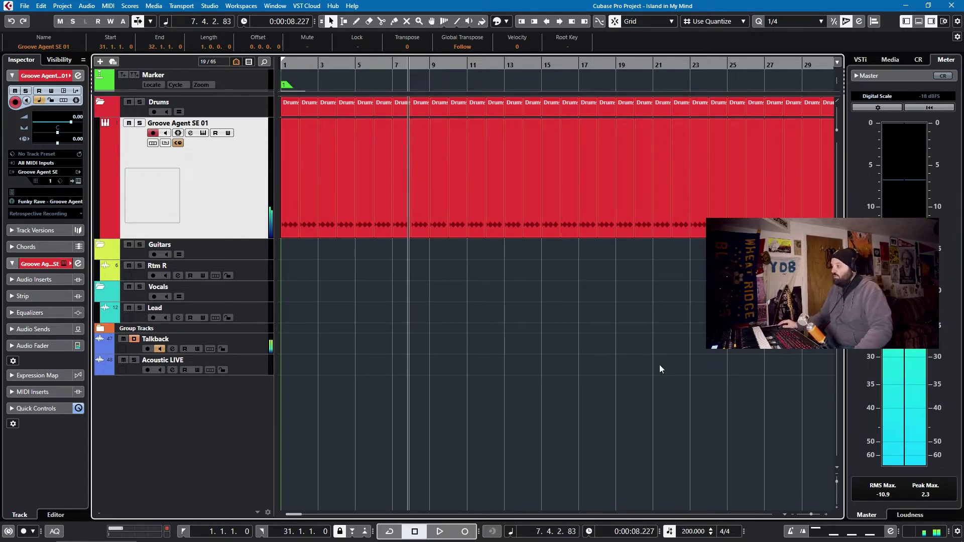
click(657, 225)
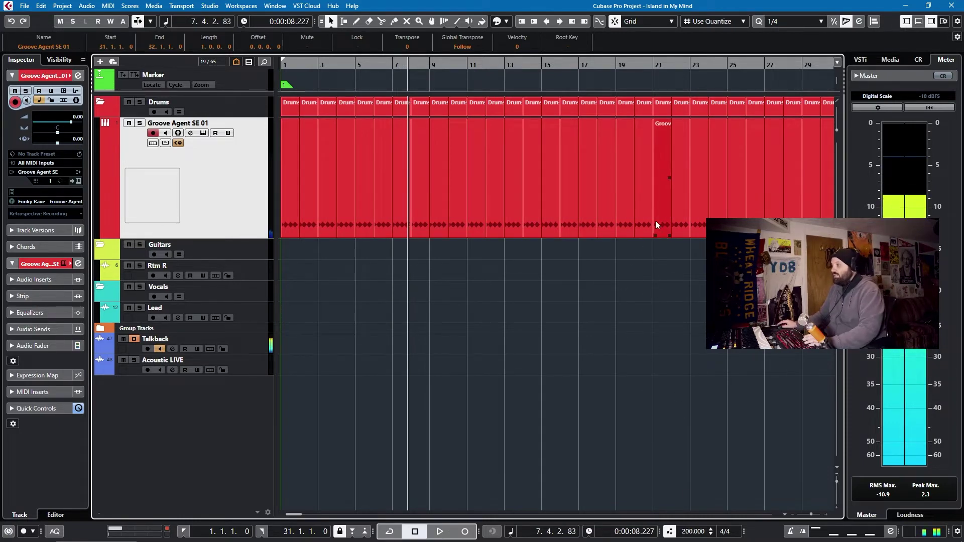
Open Groove Agent SE, show its pattern pads, and audition the Main 1 and Main 3 patterns
click(203, 132)
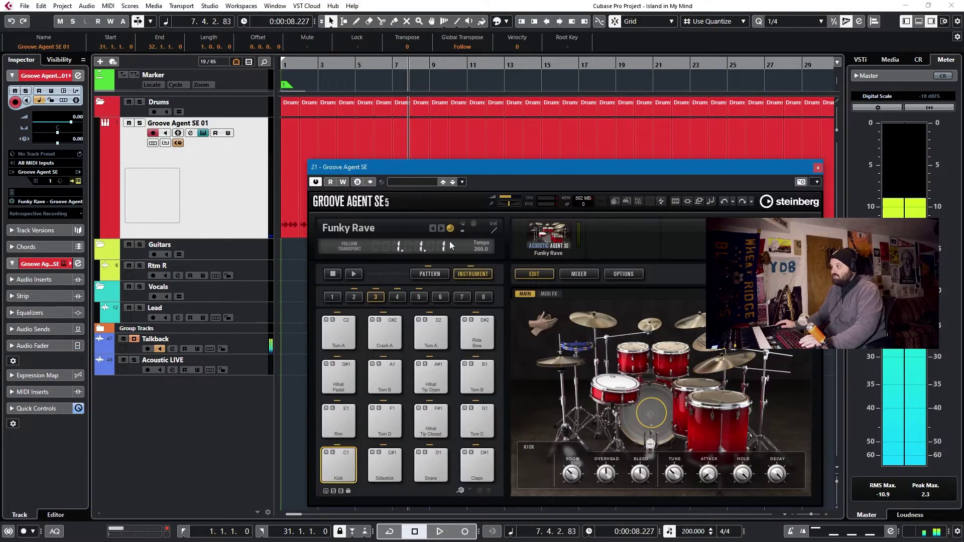
click(430, 273)
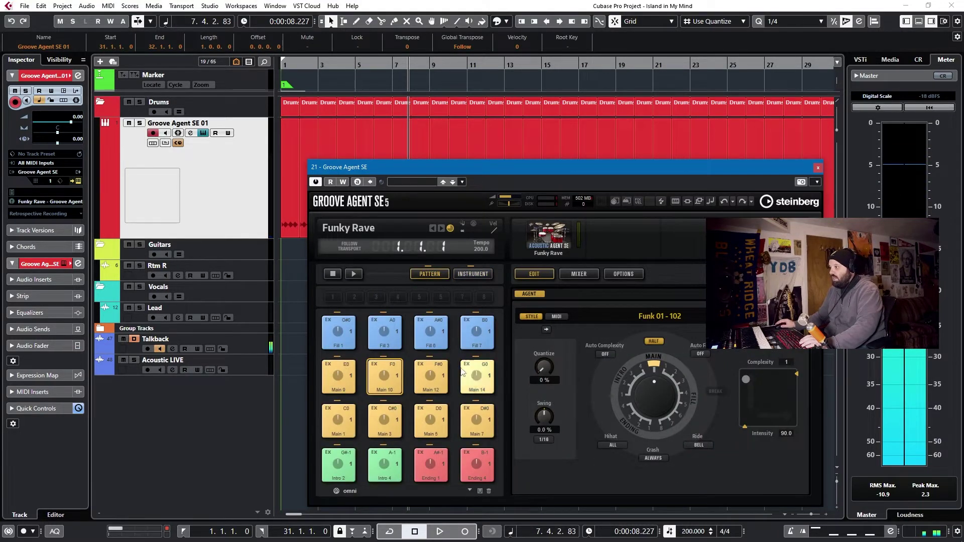
click(339, 420)
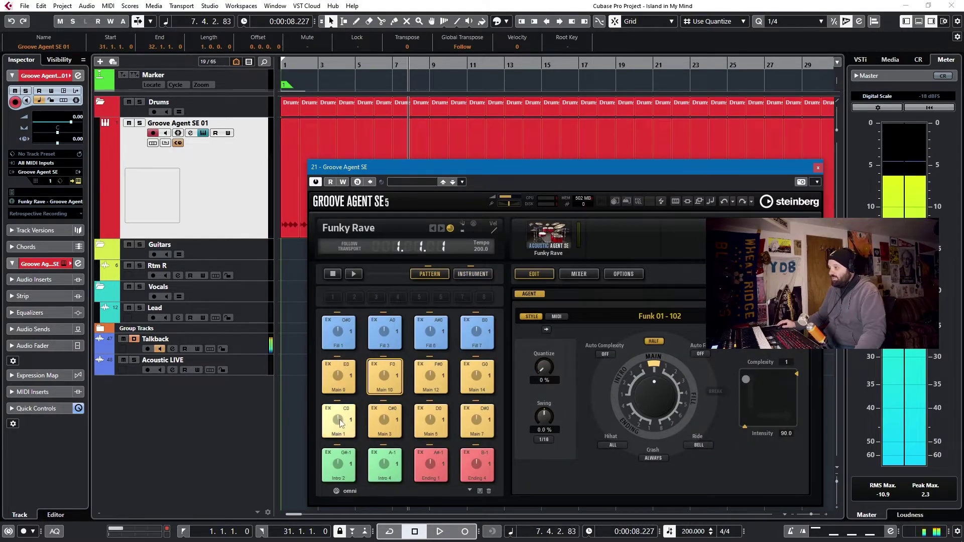
click(373, 427)
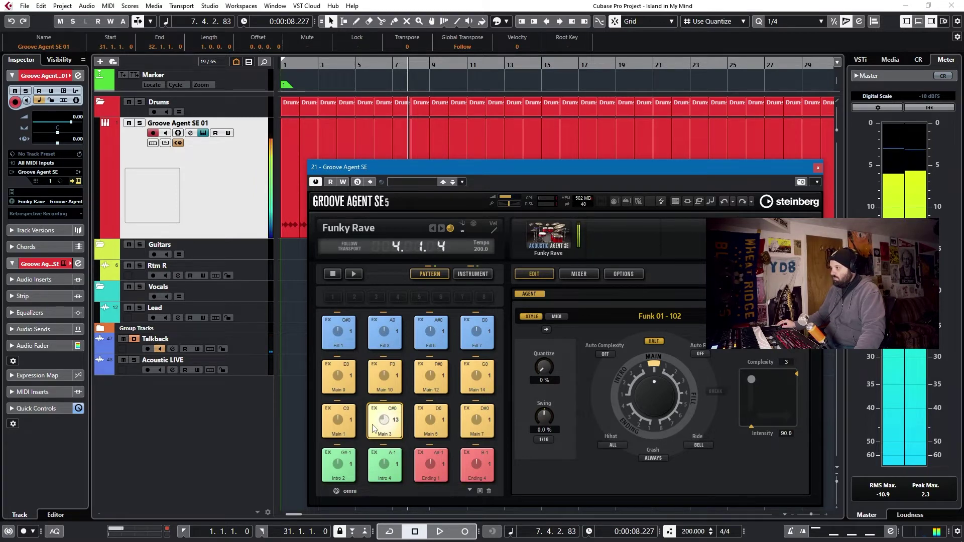
Change the project tempo to 160 BPM for the drum patterns
click(688, 533)
text(160)
key(Return)
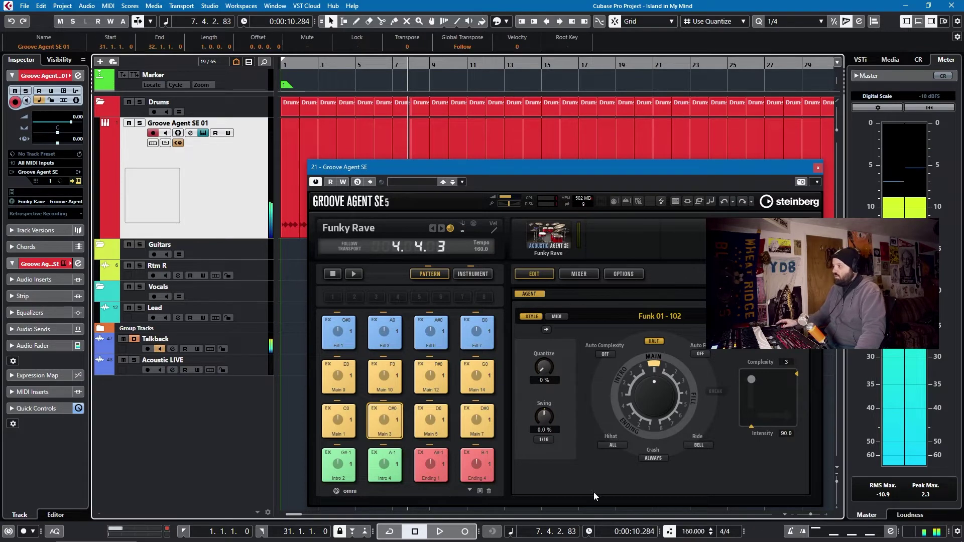
Audition the Main 3 drum pattern at 160 BPM and close Groove Agent SE
click(381, 423)
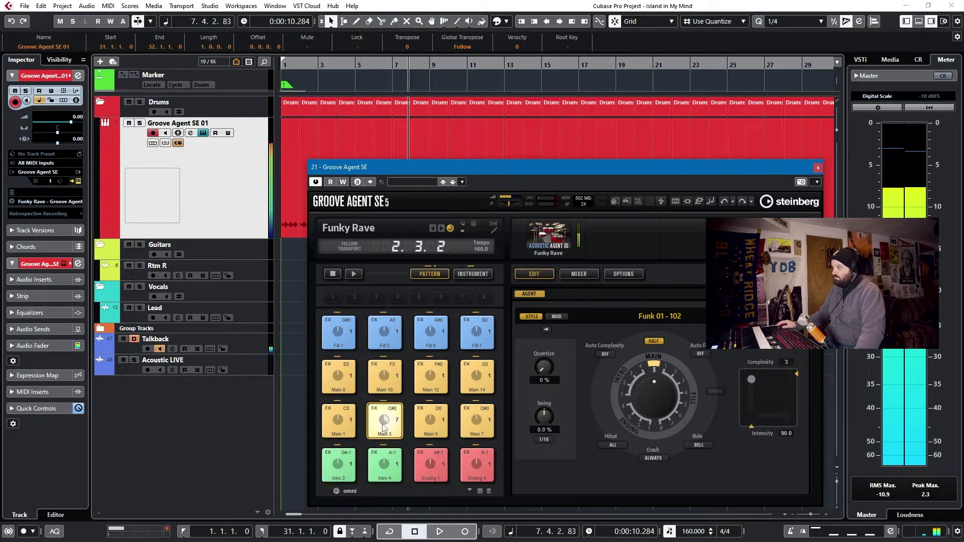
click(382, 424)
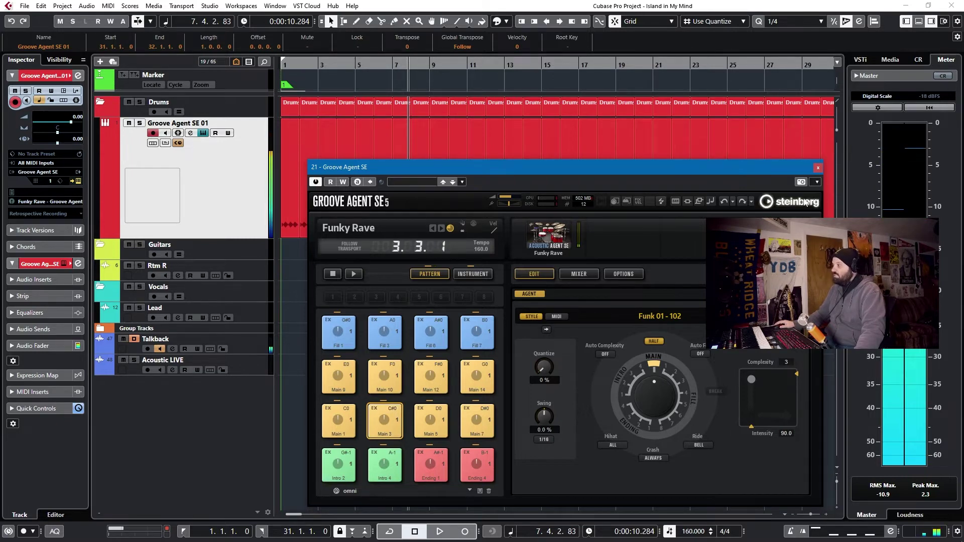
click(817, 168)
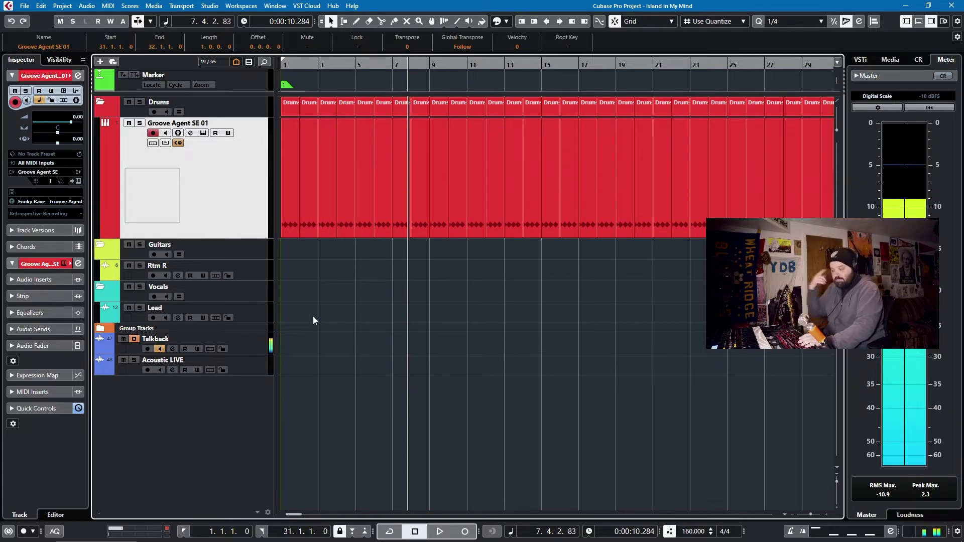
Record guitar and vocals together on the Rtm R and Lead tracks, stopping at about bar 36
click(253, 272)
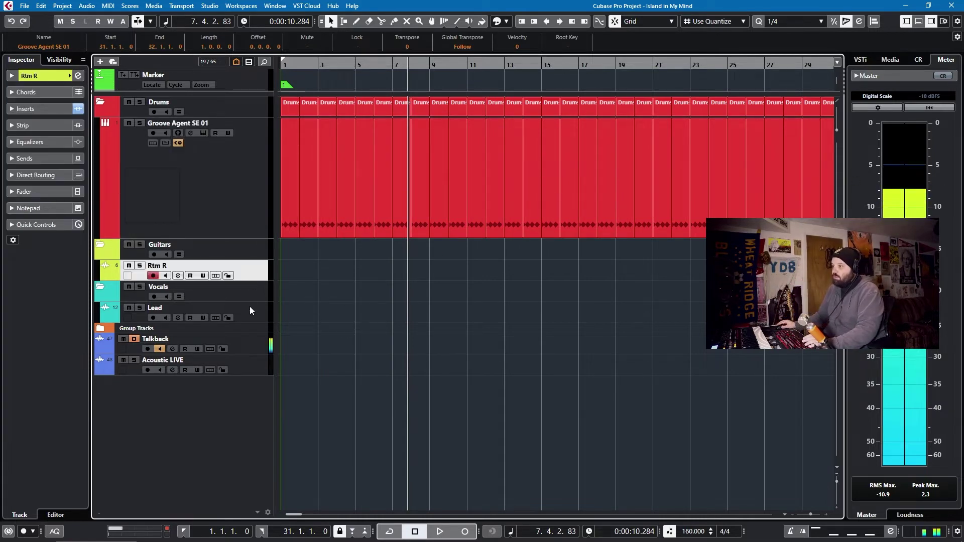
ctrl+click(251, 320)
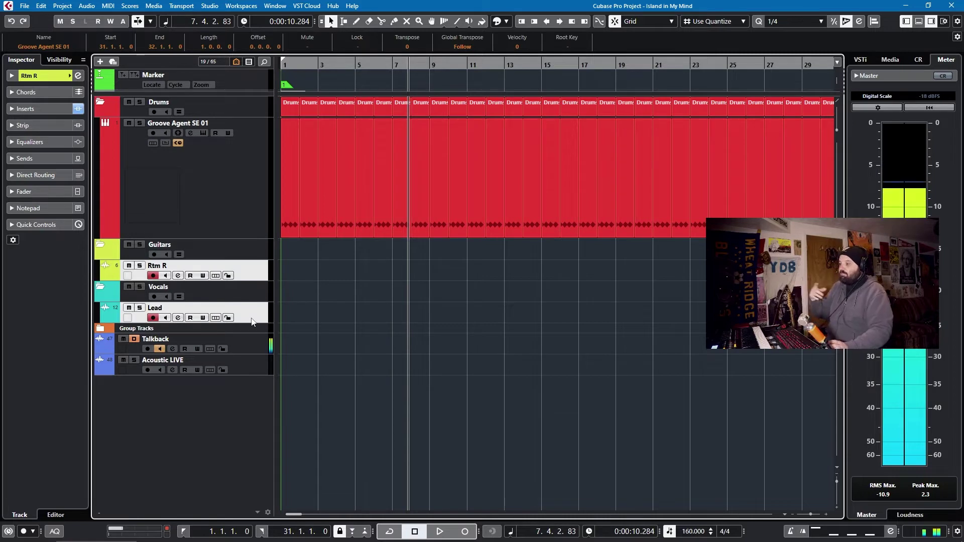
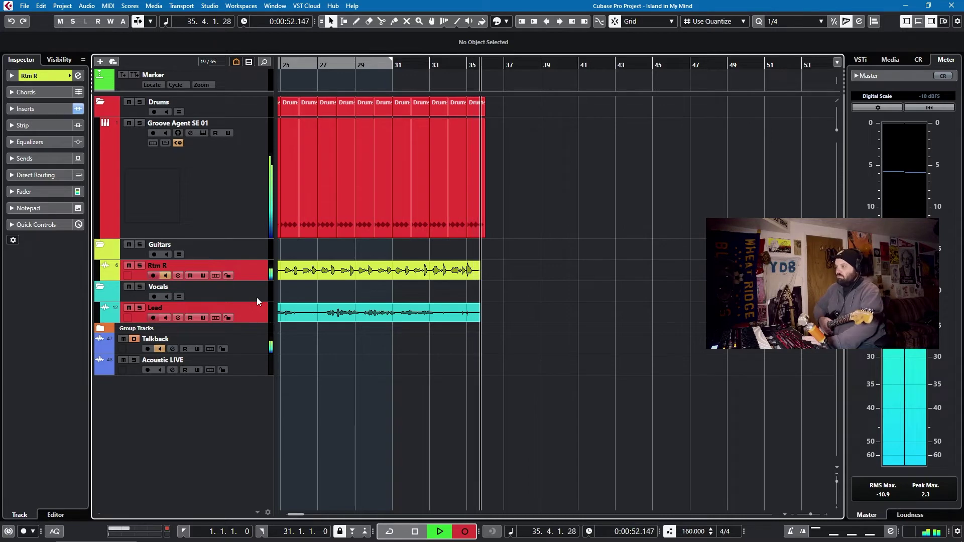
key(space)
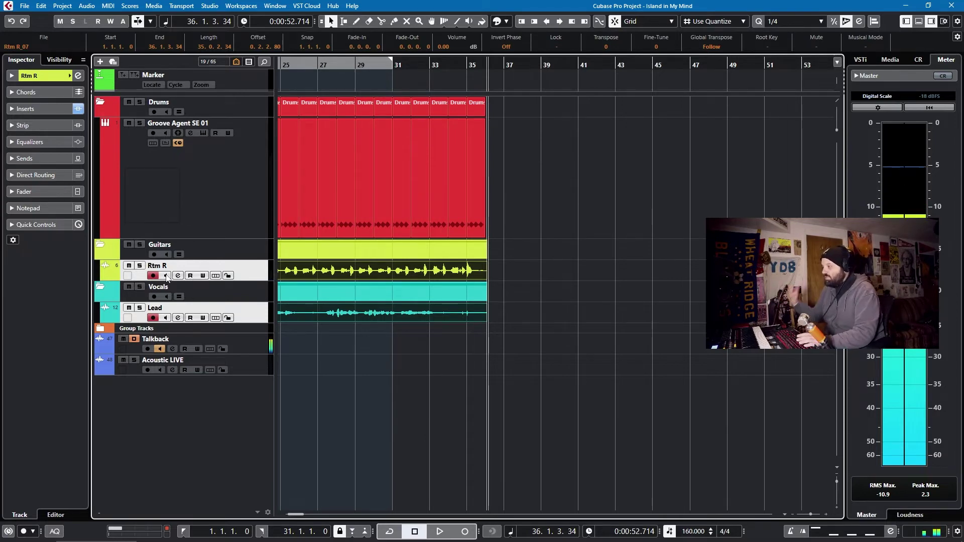
Inspect the recorded guitar and vocal takes against the click, then play them back from about bar 8 and stop
scroll(589, 274, up, 4)
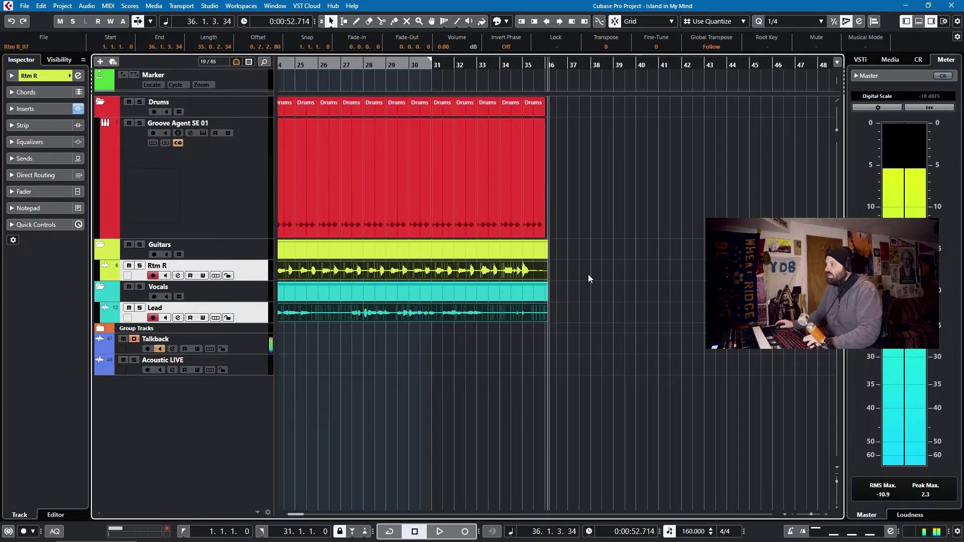
scroll(583, 276, up, 3)
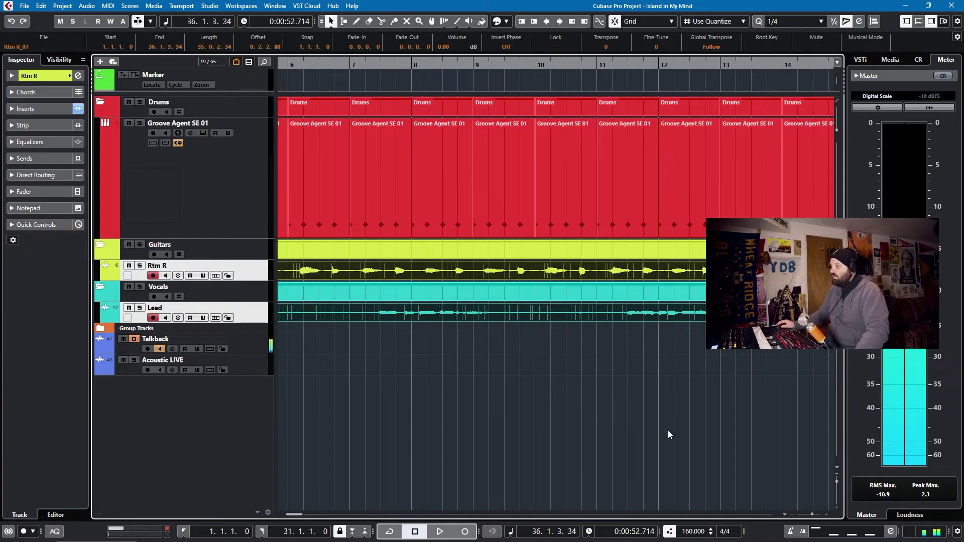
scroll(633, 342, down, 4)
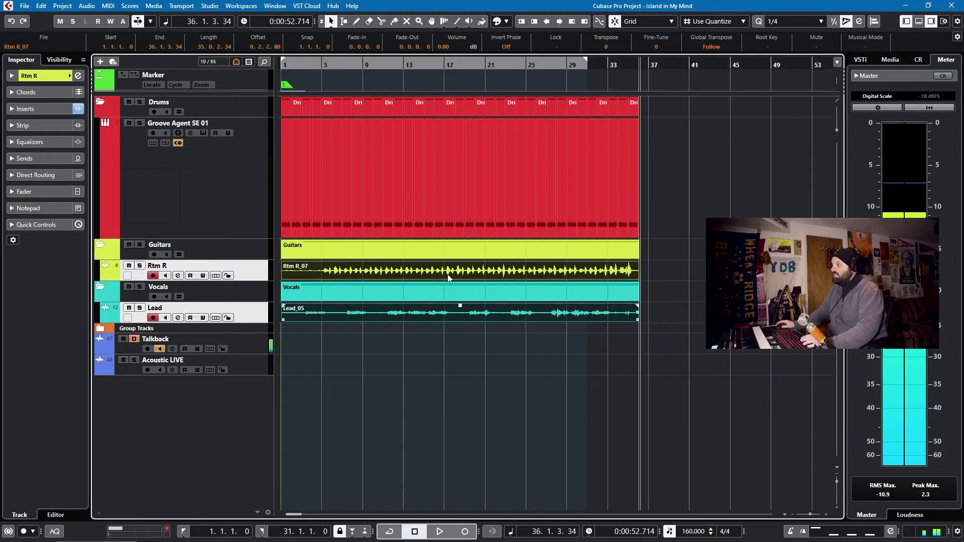
click(351, 68)
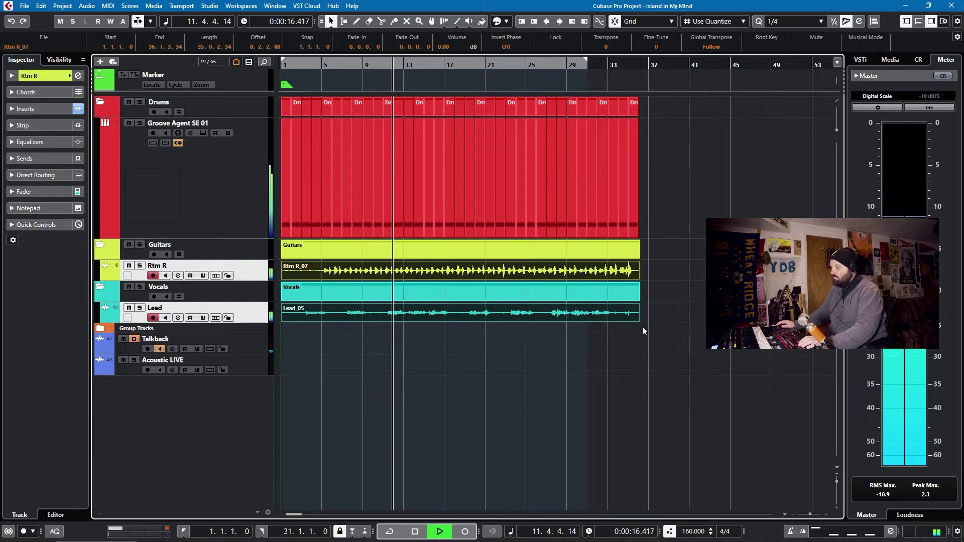
key(space)
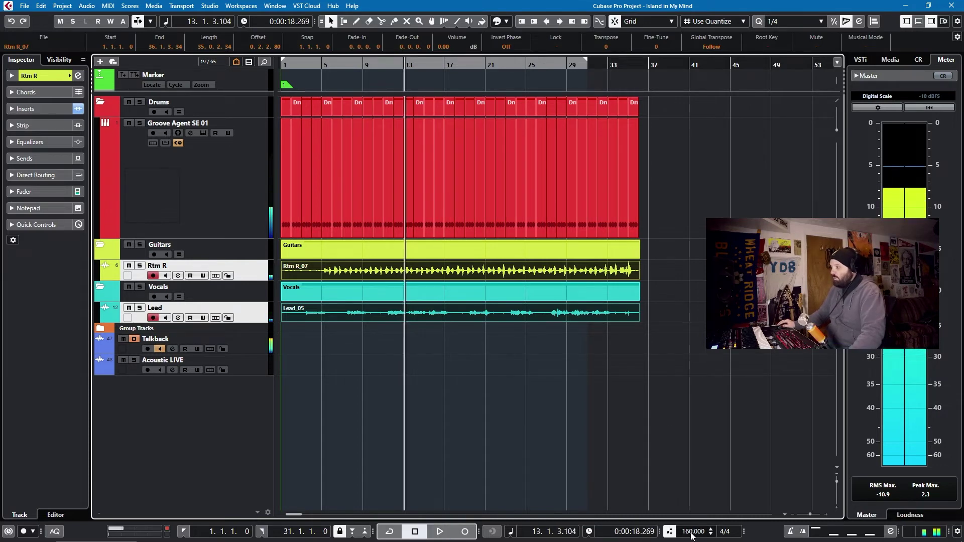
Lower the project tempo to 140 BPM and play a few bars of the recorded takes with the click
scroll(693, 533, down, 20)
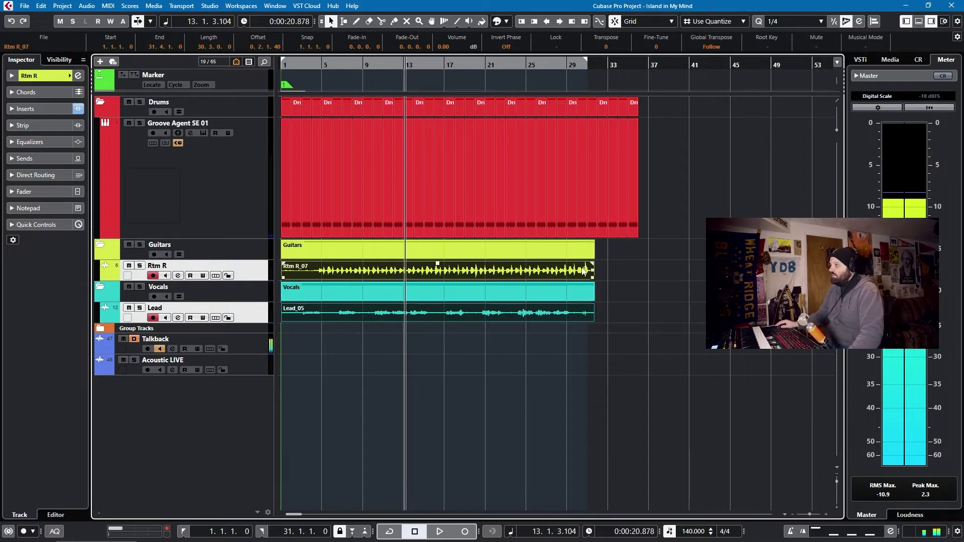
click(580, 252)
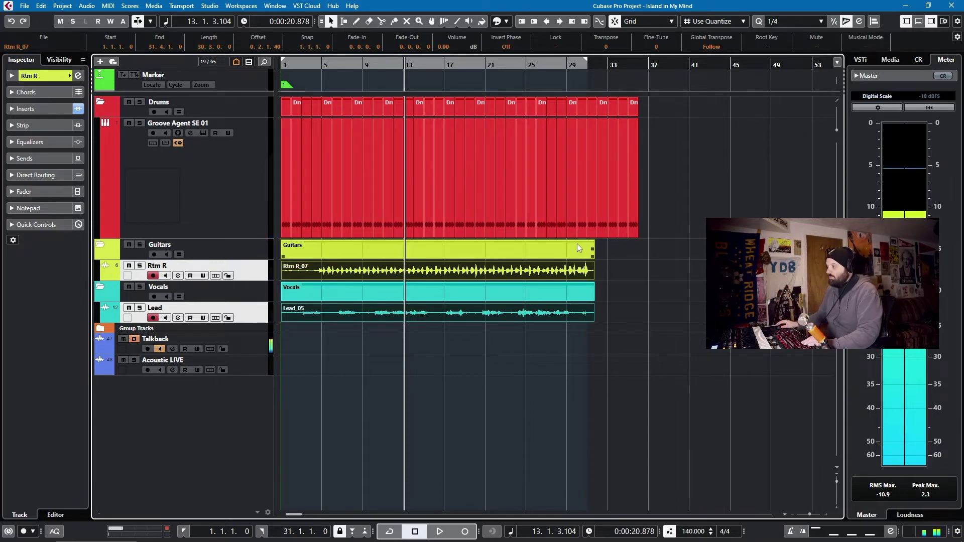
key(space)
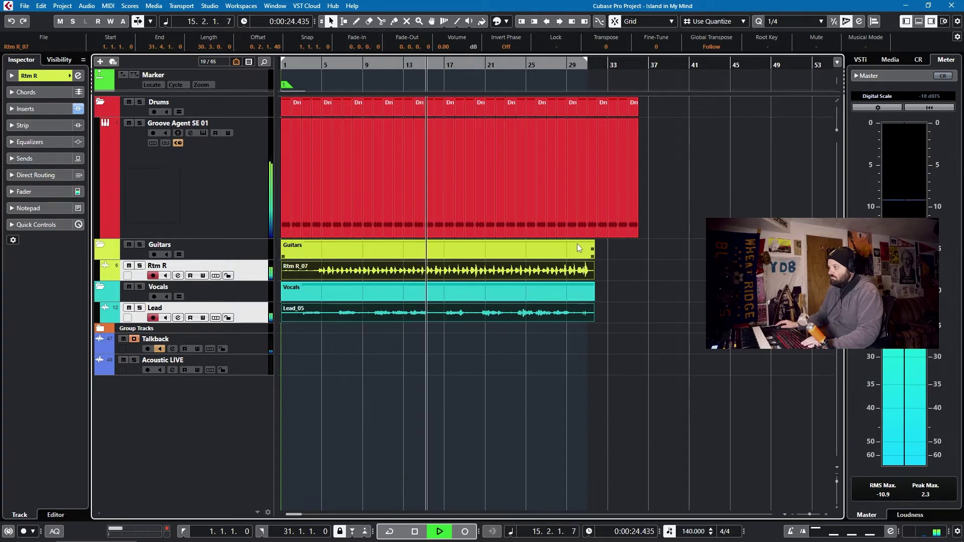
key(space)
Restore the project tempo to 160 BPM
click(541, 226)
click(601, 411)
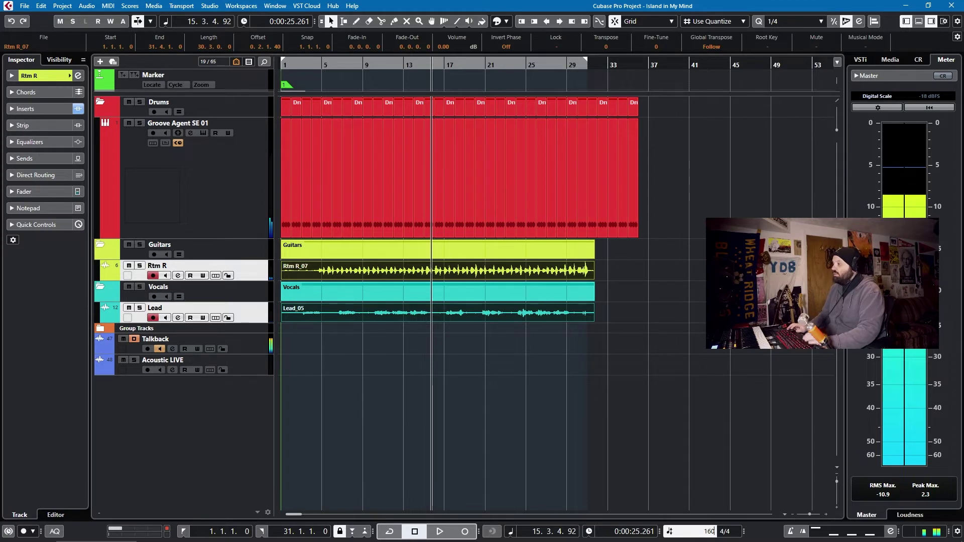
key(Return)
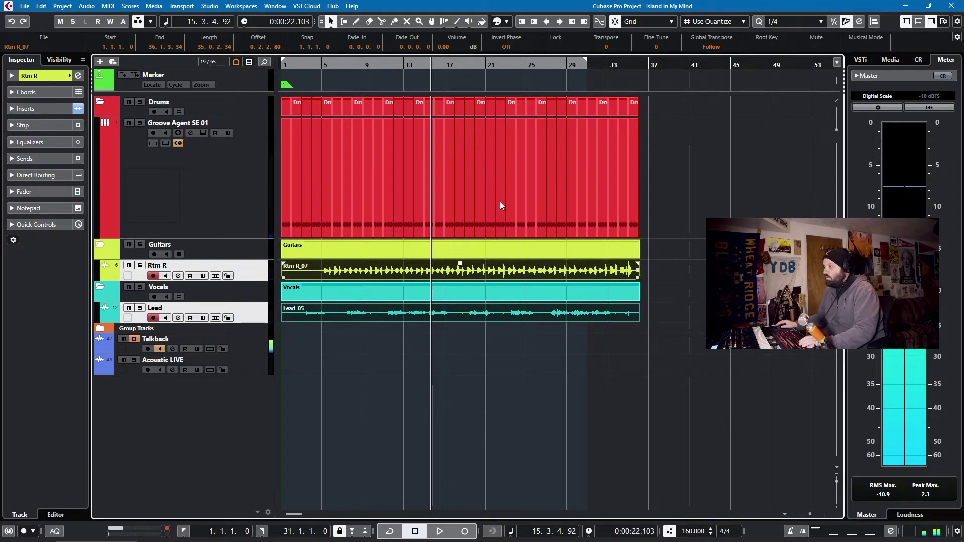
Turn on Musical Mode for the recorded Rtm R_07 guitar event
click(255, 278)
key(ctrl+i)
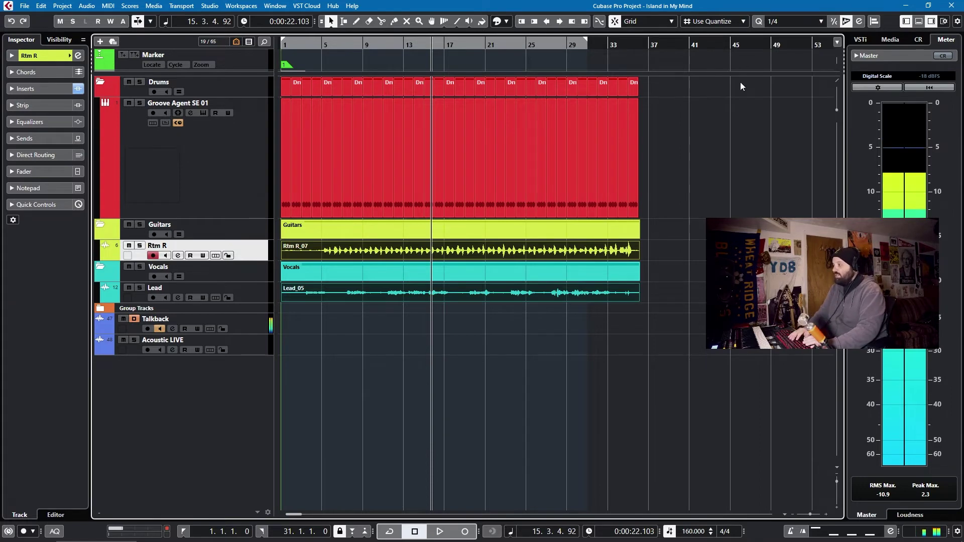
key(ctrl+i)
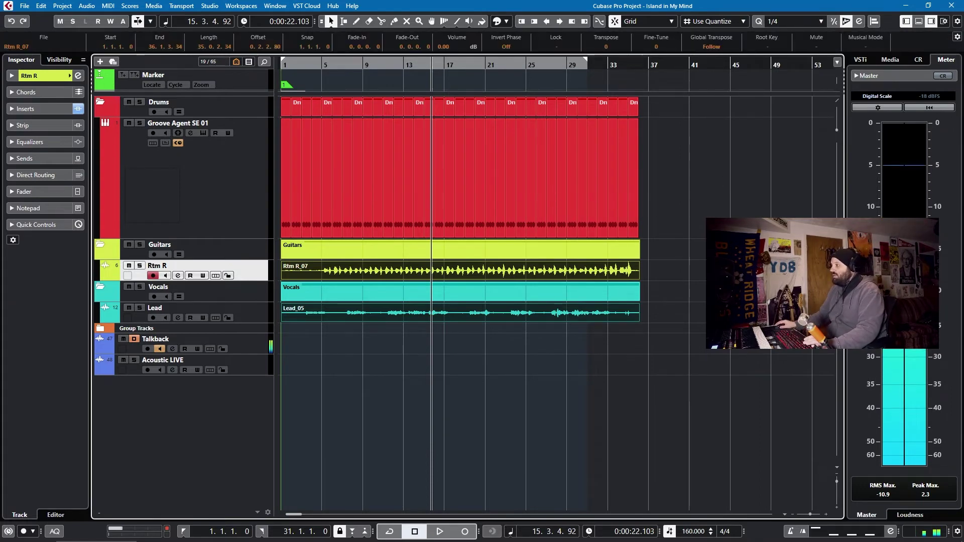
click(654, 360)
click(583, 272)
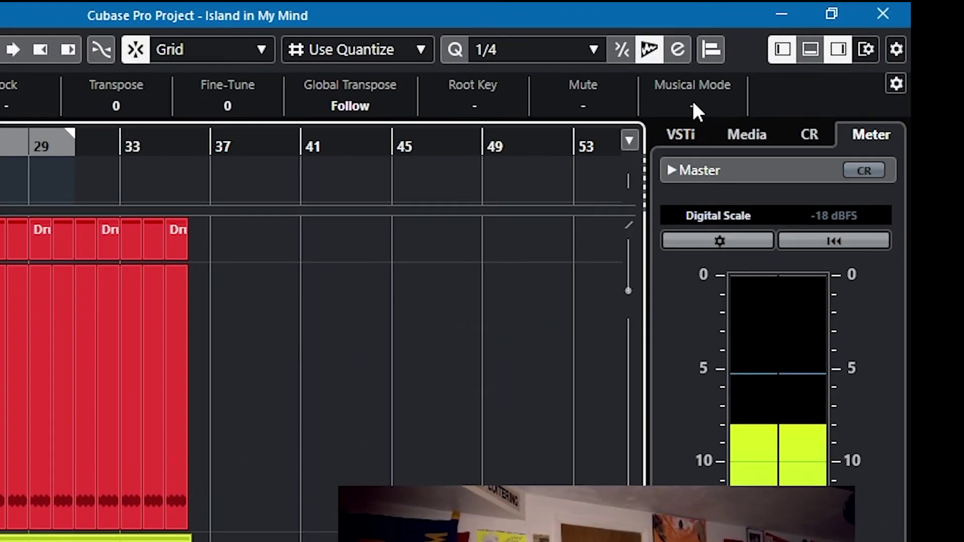
click(695, 106)
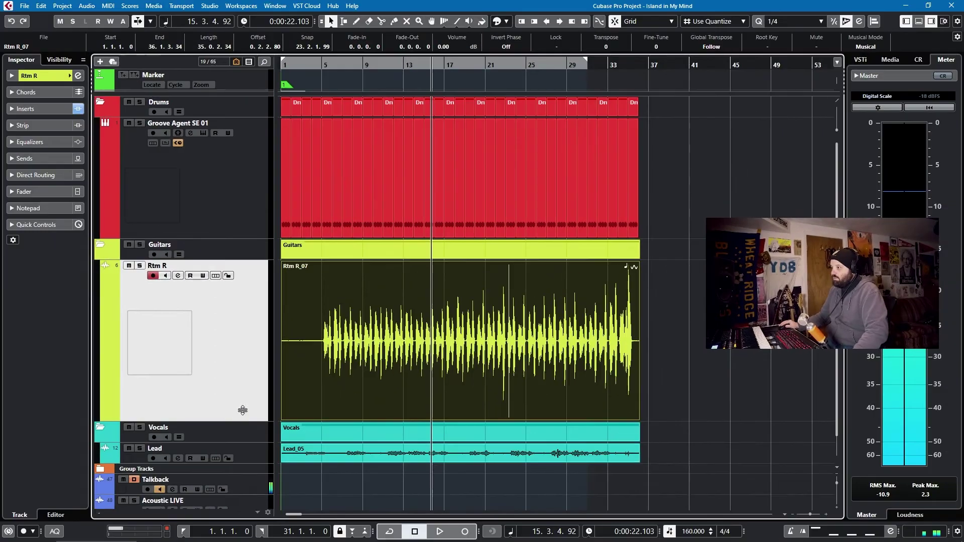
Shrink the Rtm R track, enlarge the Lead track, and turn on Musical Mode for the Lead_05 vocal event
drag(242, 411, 253, 293)
click(259, 326)
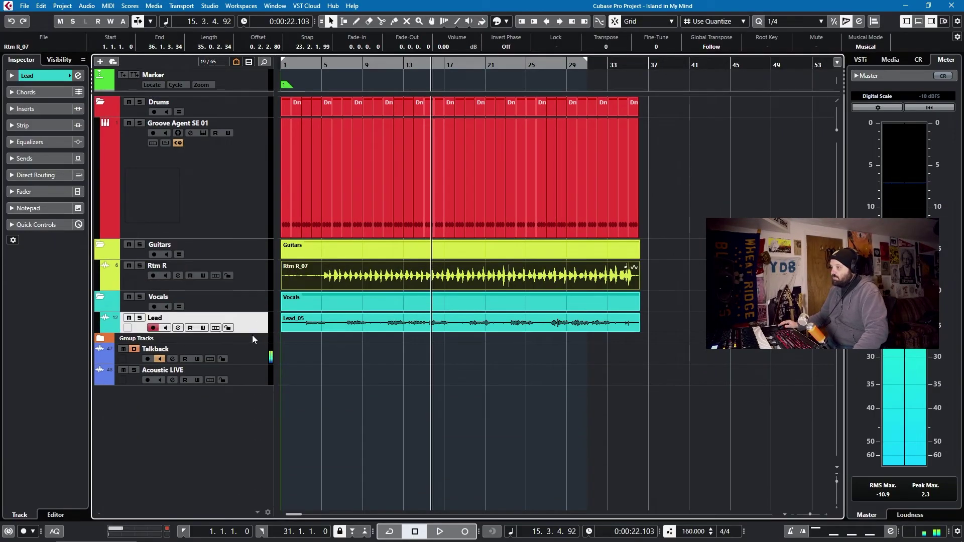
drag(254, 334, 253, 423)
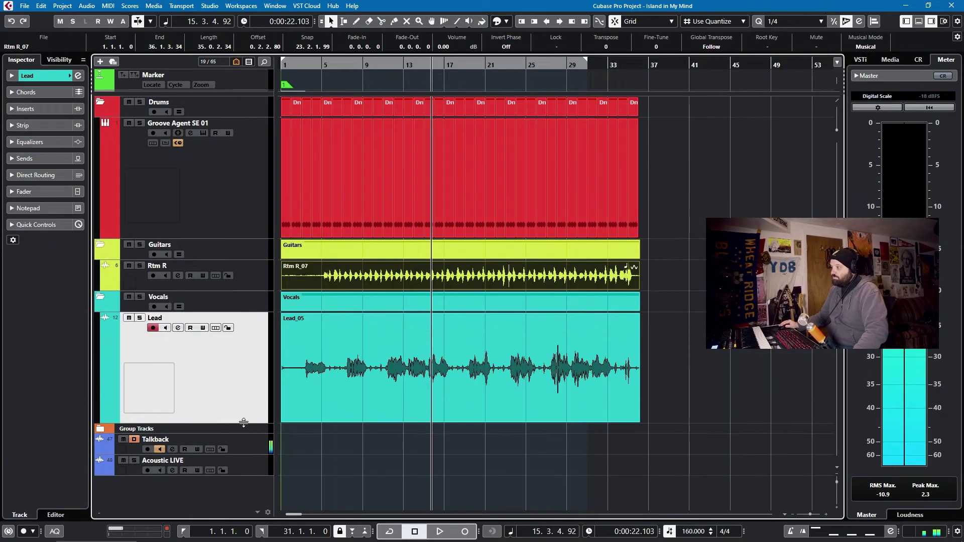
click(459, 336)
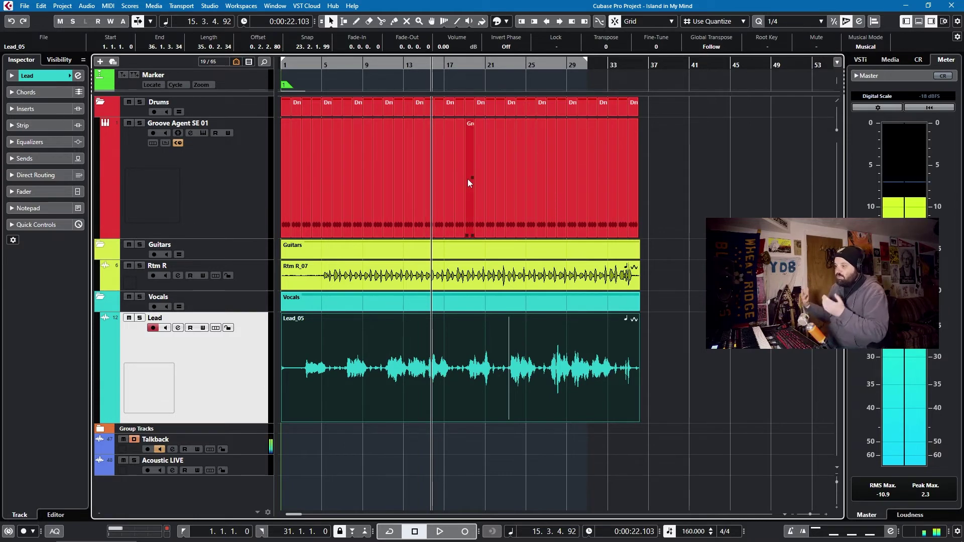
Play the song from bar 4 and set the tempo to 140 BPM during playback
key(Home)
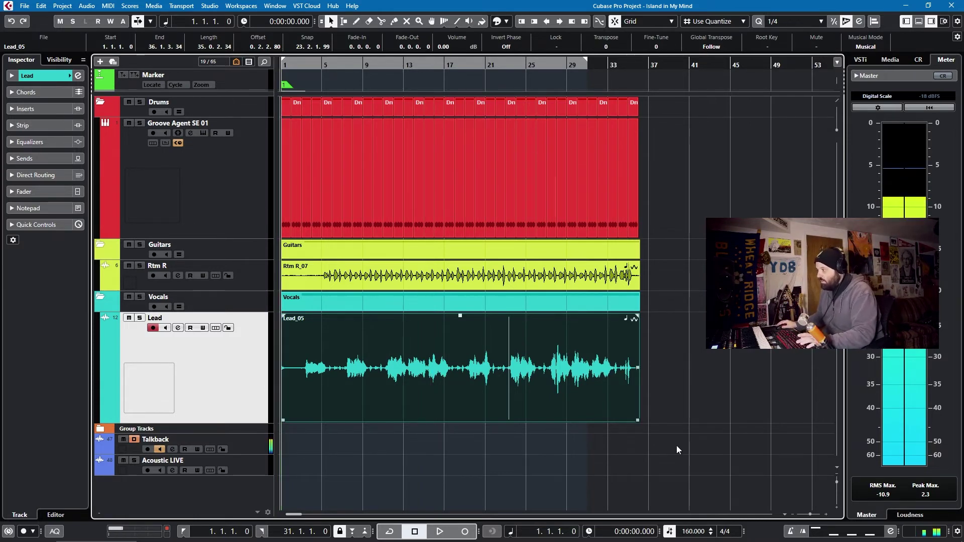
click(312, 63)
key(space)
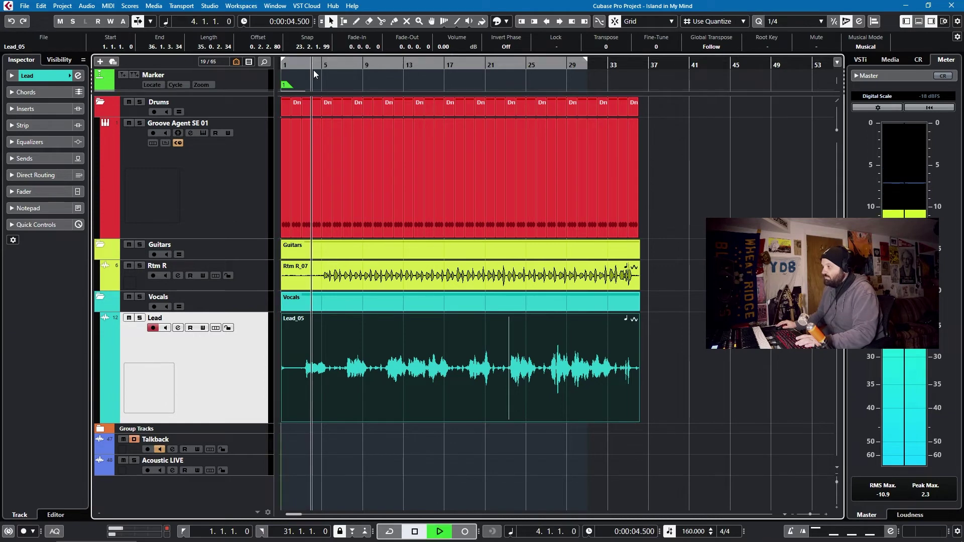
click(693, 531)
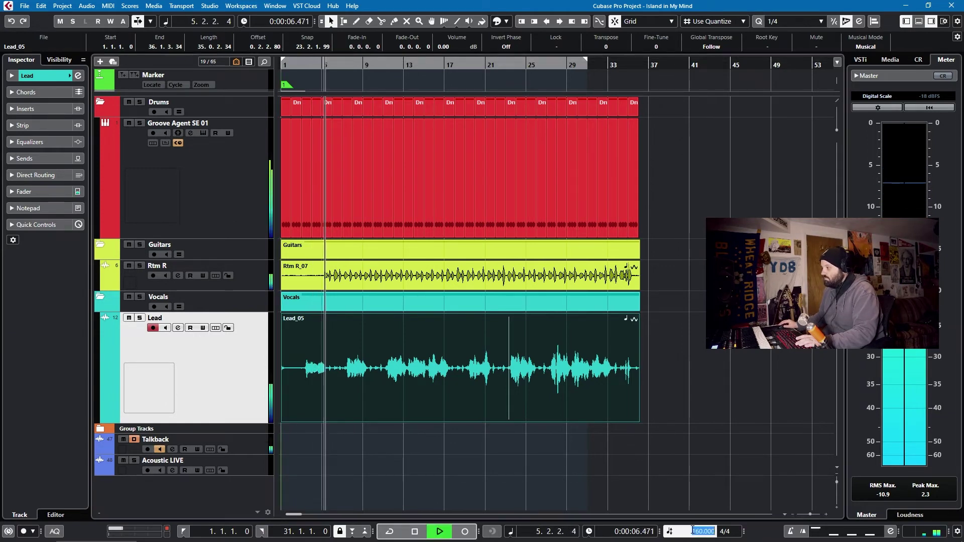
text(140)
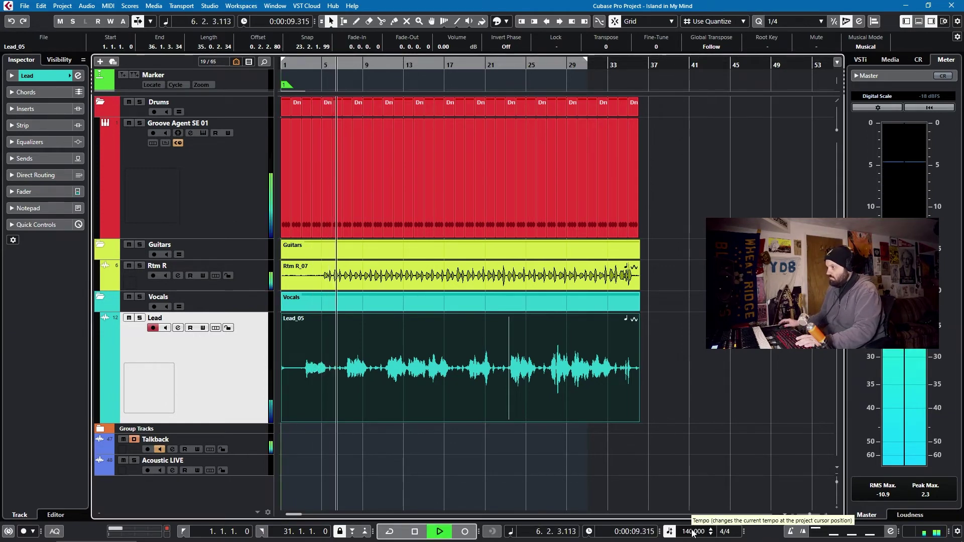
key(Return)
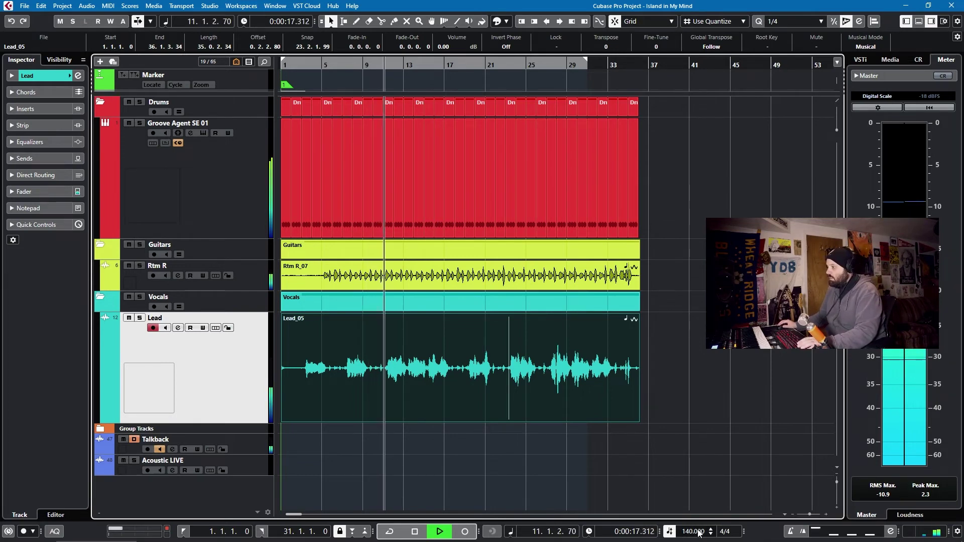
Raise the tempo to 158 BPM while the guitar, vocals and click keep playing
drag(698, 532, 695, 502)
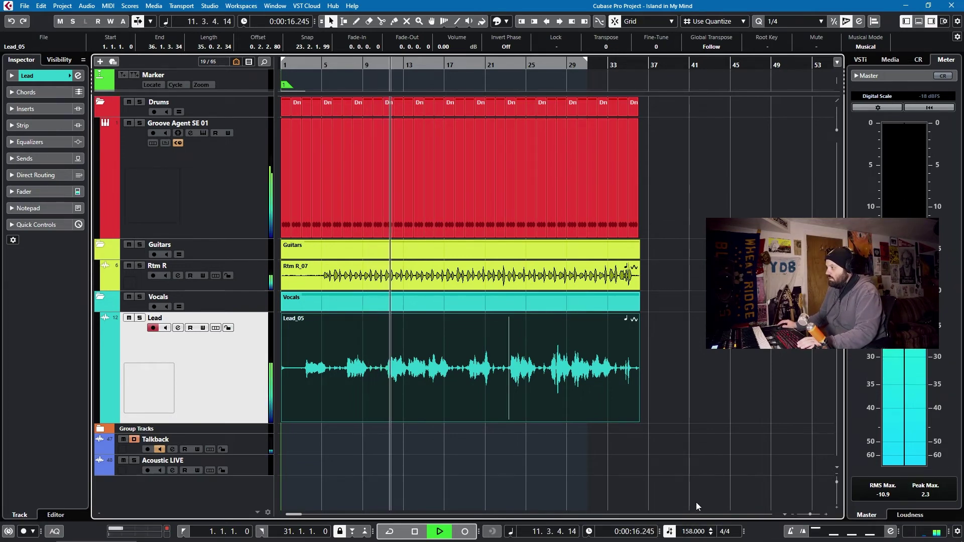
mouse_move(693, 539)
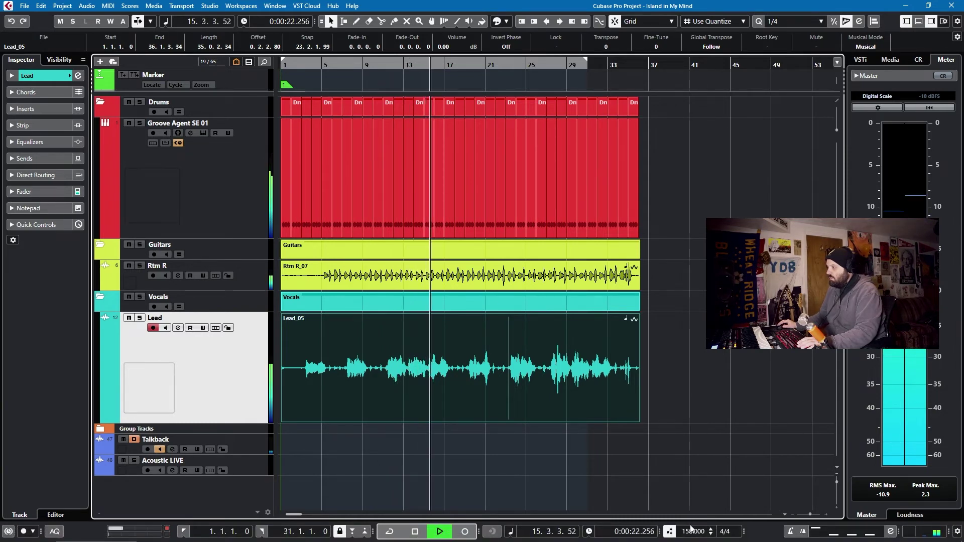
scroll(692, 531, up, 1)
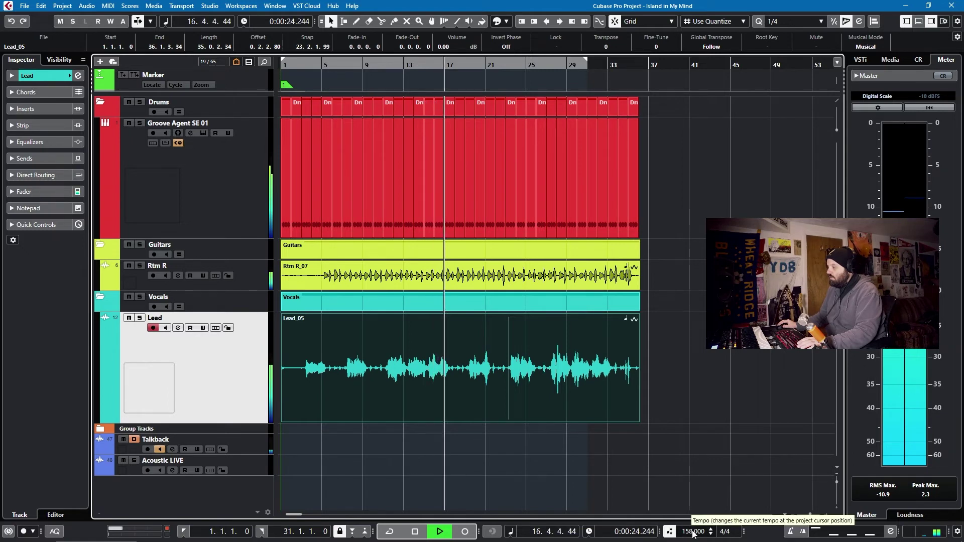
Raise the tempo to 197 BPM and listen to the takes at that speed
key(space)
drag(694, 517, 699, 471)
key(space)
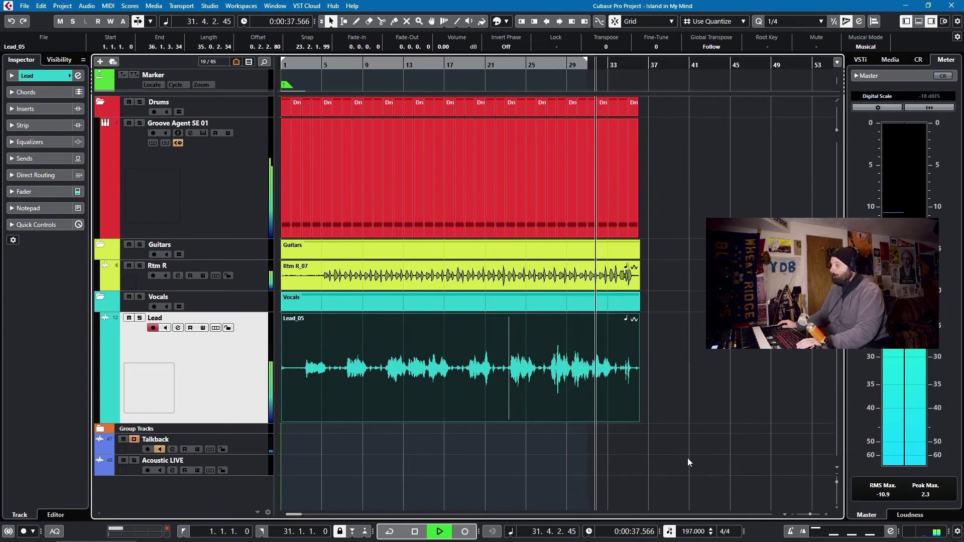
Stop playback and set the project tempo to 160 BPM
key(space)
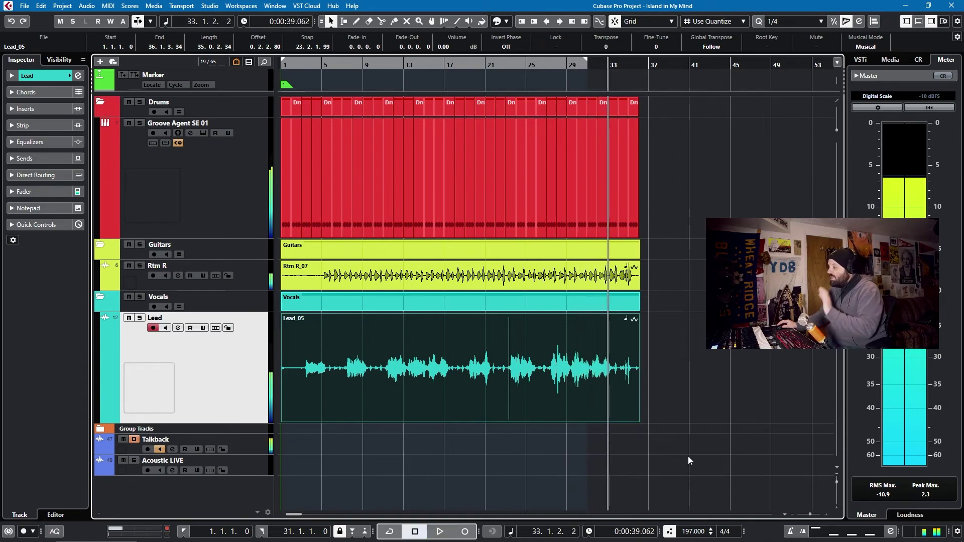
click(693, 531)
text(160)
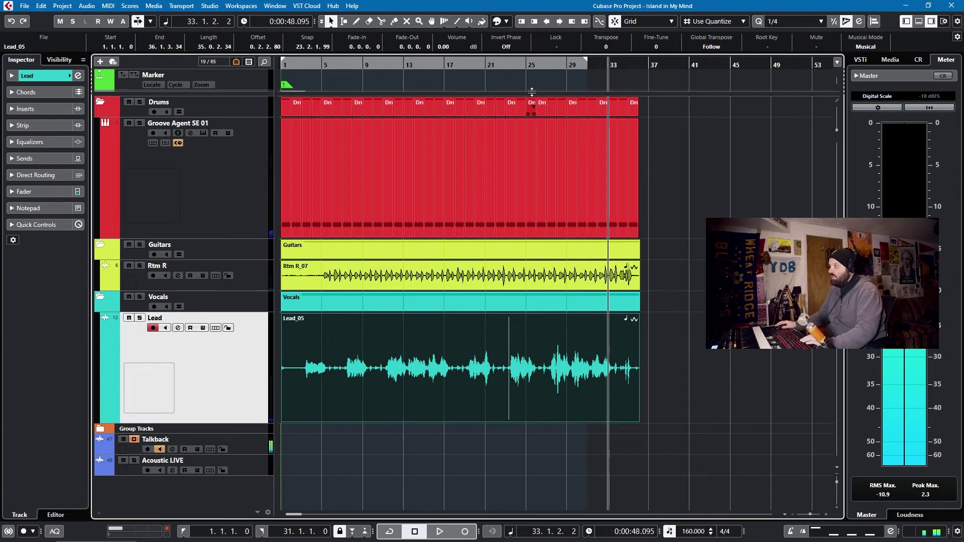
Play the guitar, vocals and click toward the song's end at 160 BPM and stop playback around bar 33
drag(550, 65, 550, 92)
key(space)
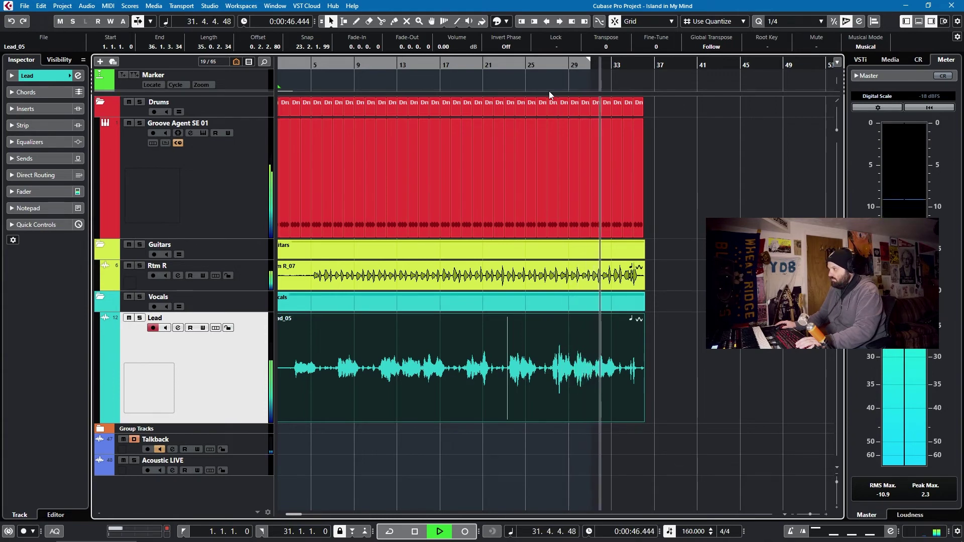
key(space)
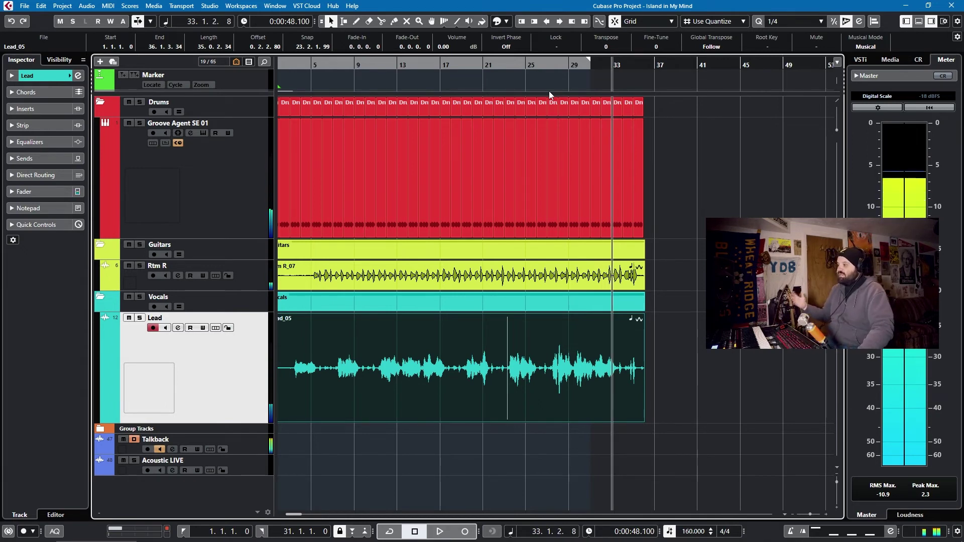
Set the project tempo to 172 BPM
double_click(693, 531)
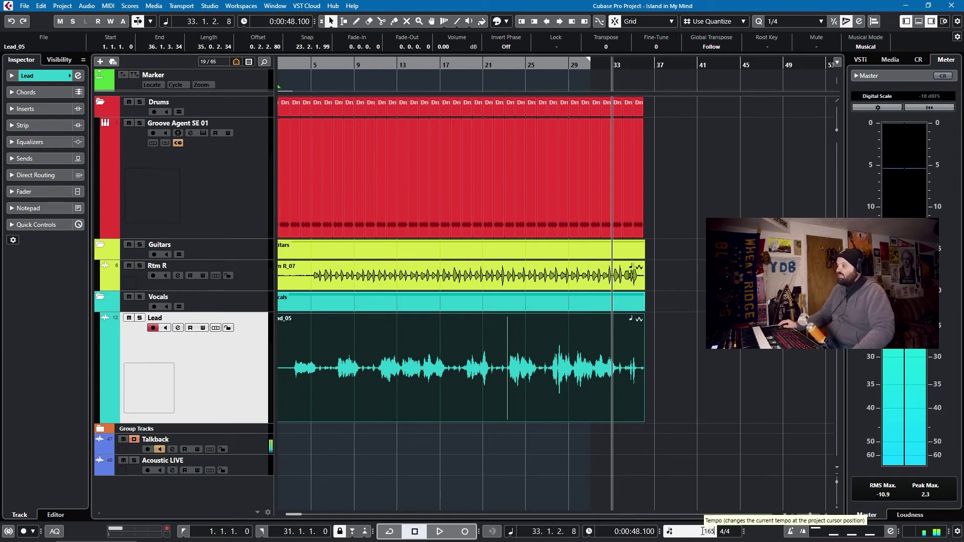
text(172)
key(Return)
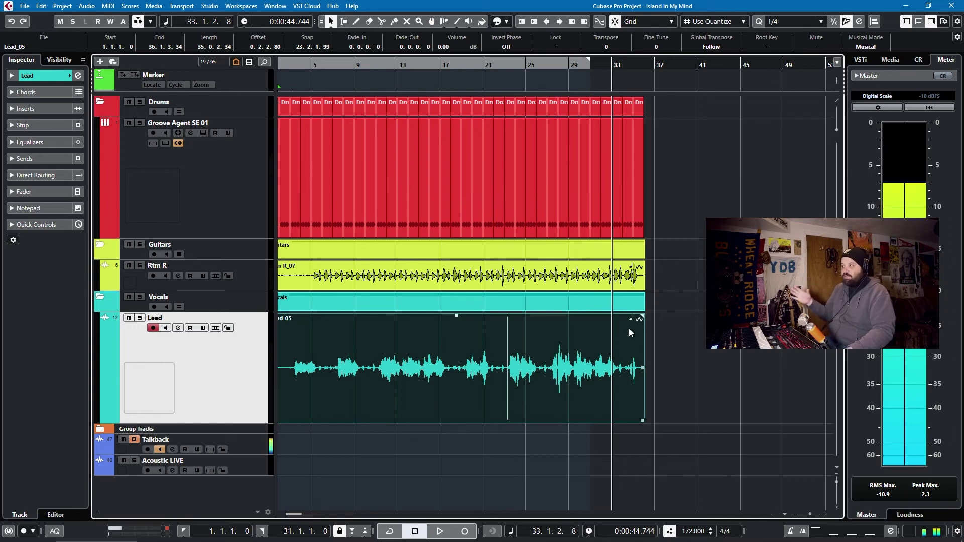
Play the song from bar 23 at 172 BPM and stop playback around bar 35
click(507, 64)
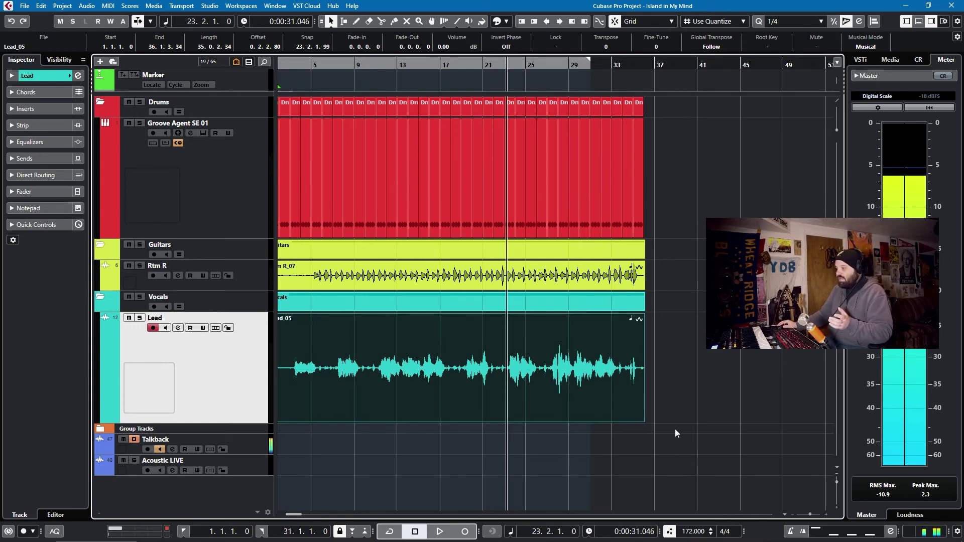
key(space)
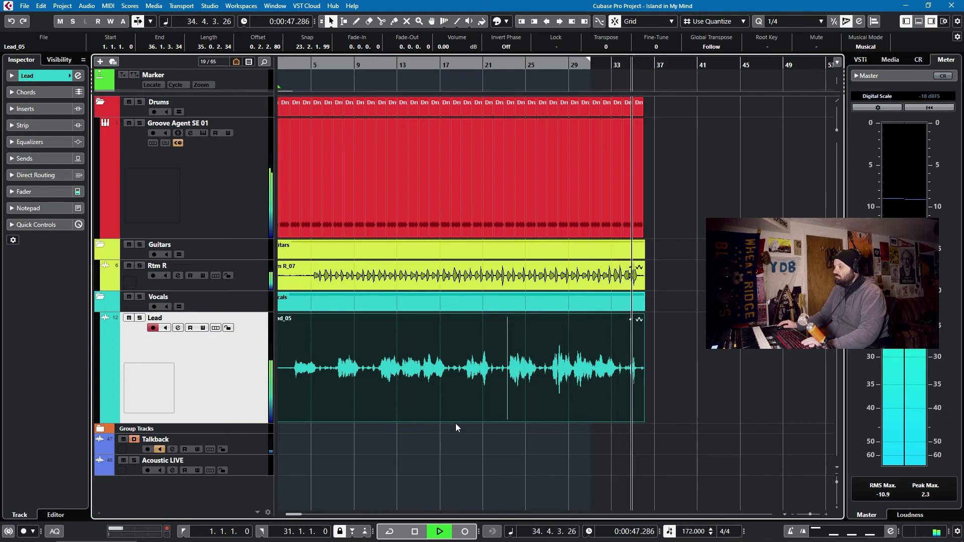
key(space)
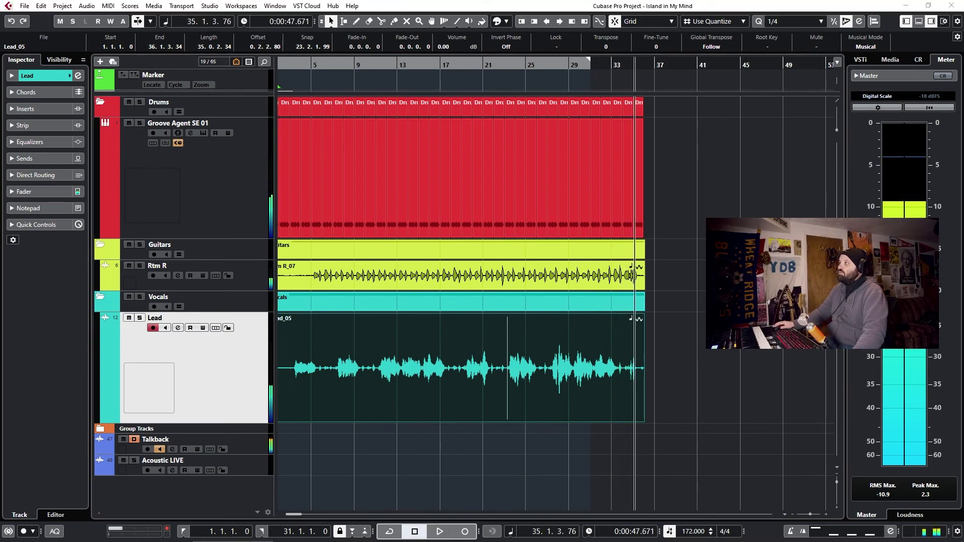